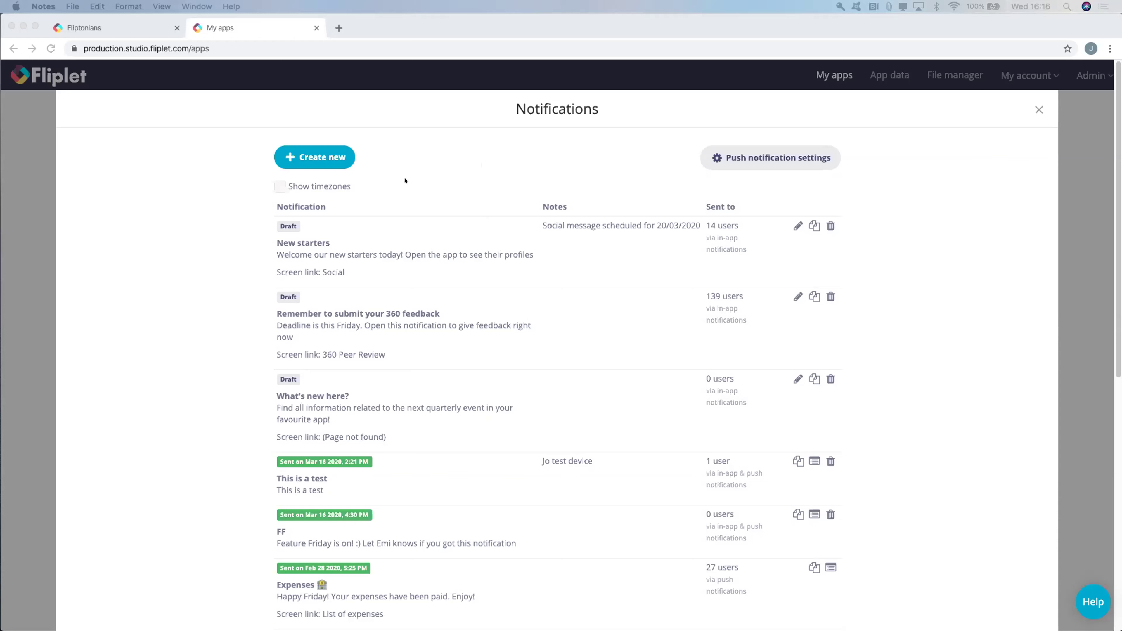
# Create a new notification with the title "This is a test" and the message "This is a test".
pyautogui.click(310, 157)
pyautogui.click(443, 211)
pyautogui.write('This')
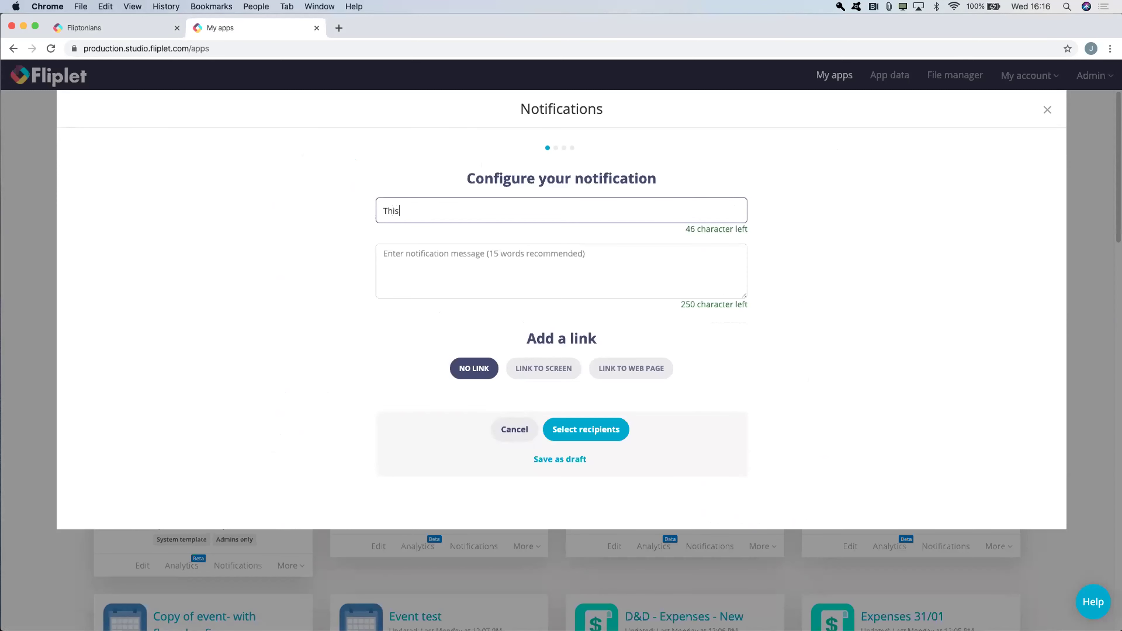
pyautogui.write(' is a test')
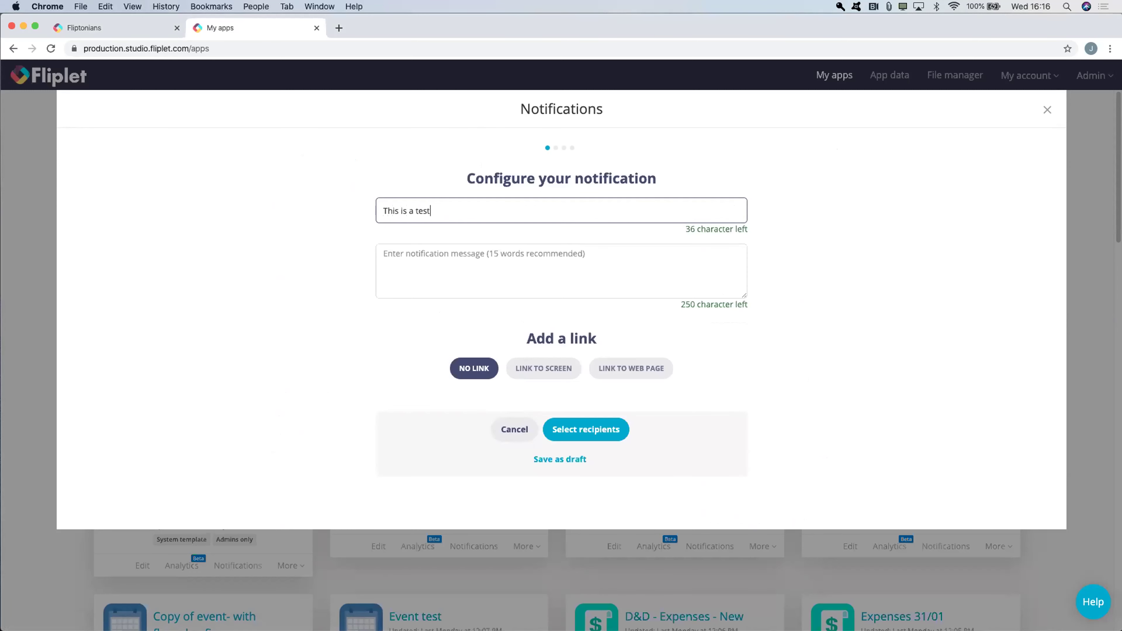
pyautogui.click(443, 245)
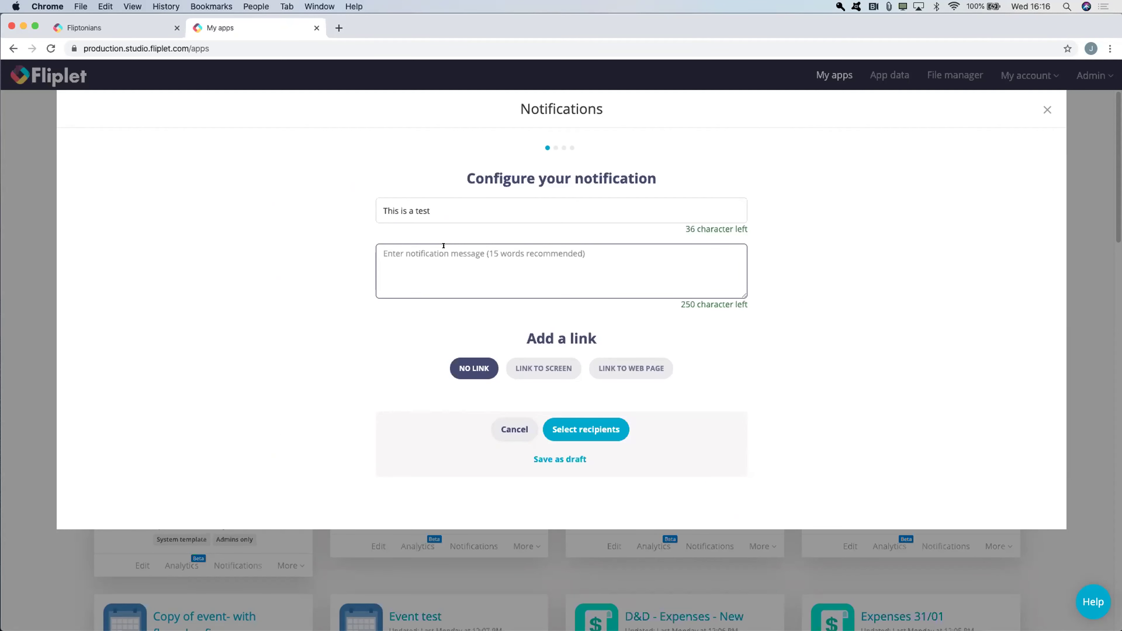
pyautogui.write('This')
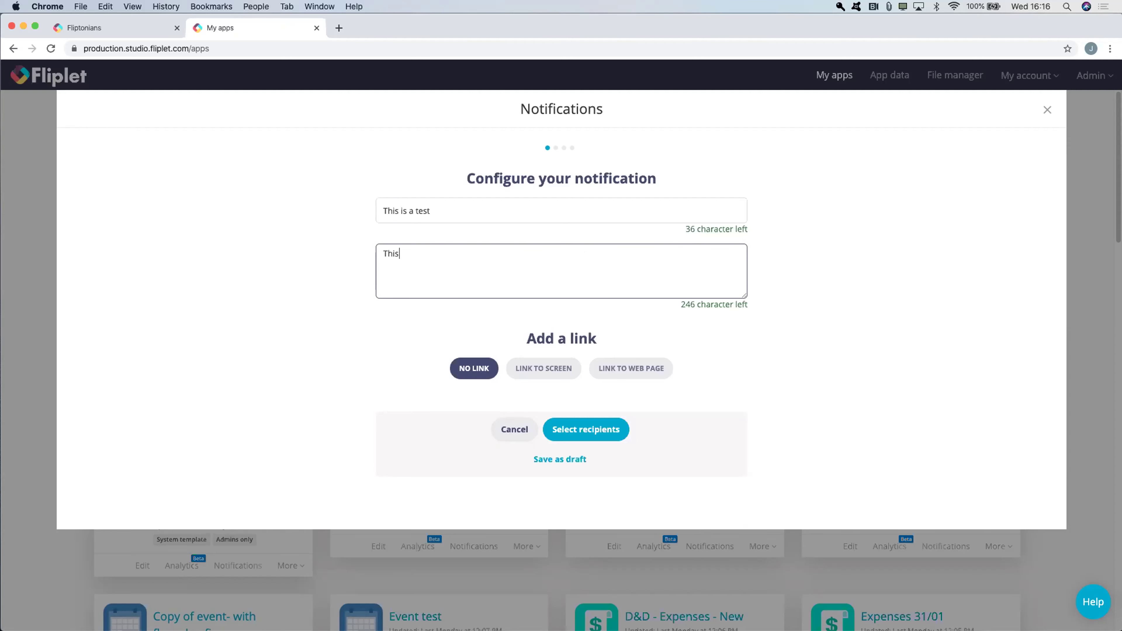
pyautogui.write(' is a test')
pyautogui.click(539, 369)
pyautogui.scroll(-2, 518, 314)
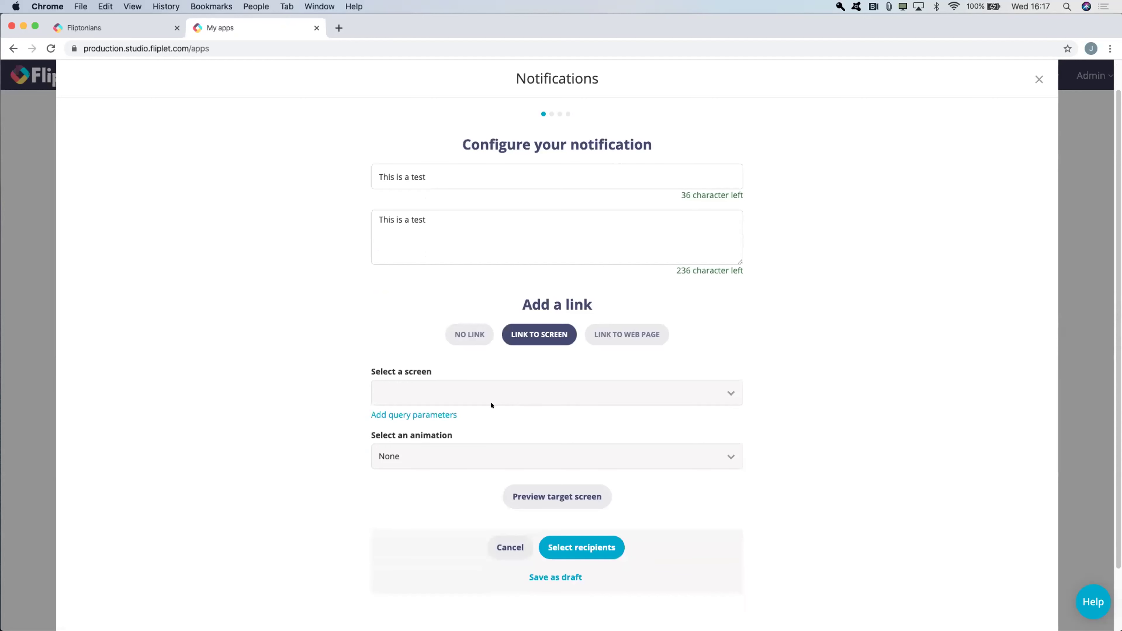
pyautogui.click(500, 392)
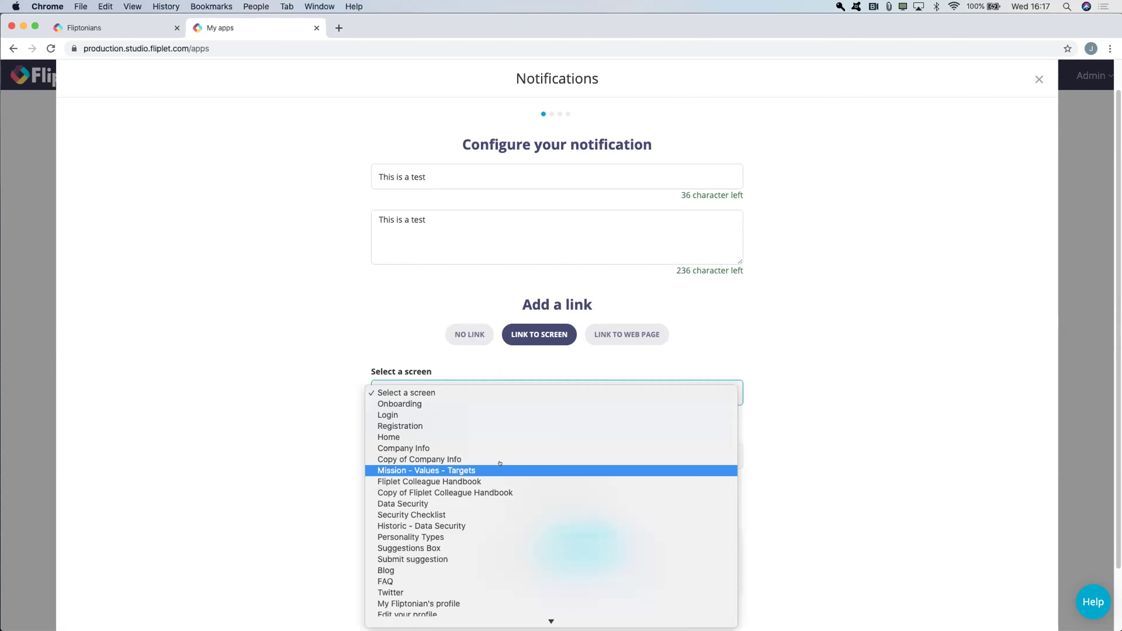
pyautogui.click(491, 361)
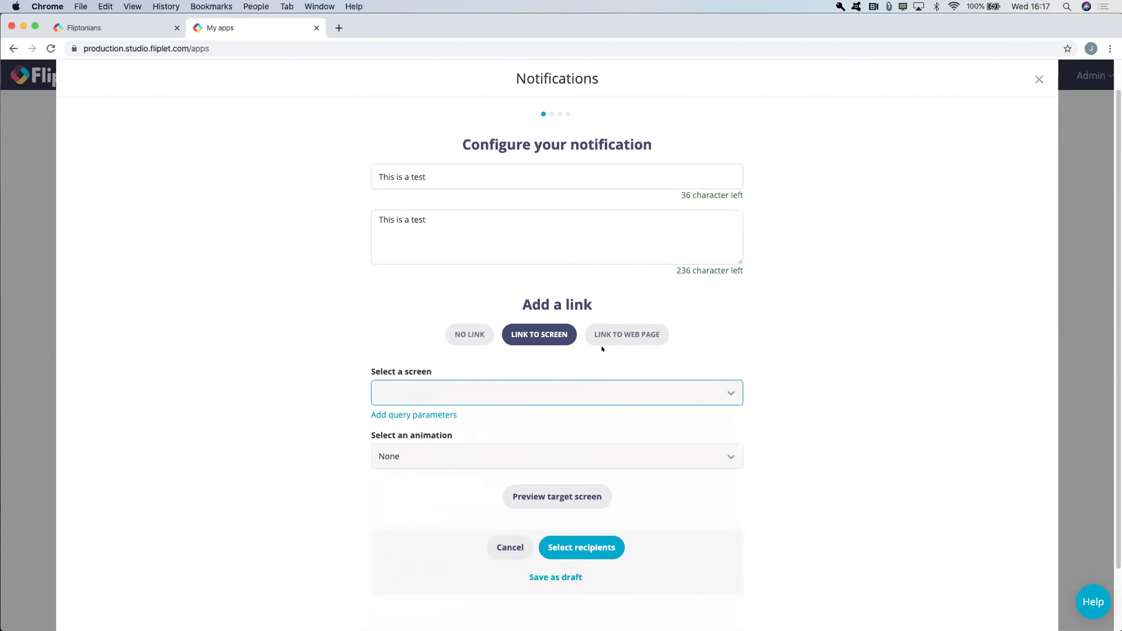
pyautogui.click(613, 335)
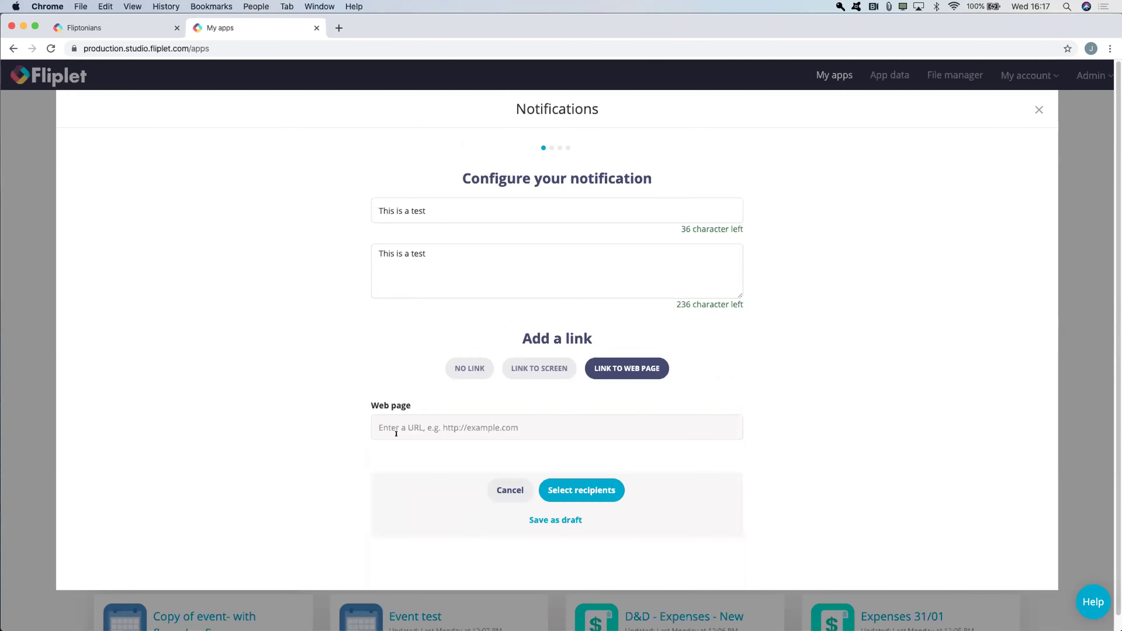
pyautogui.click(422, 426)
pyautogui.write('https://fliplet.com/')
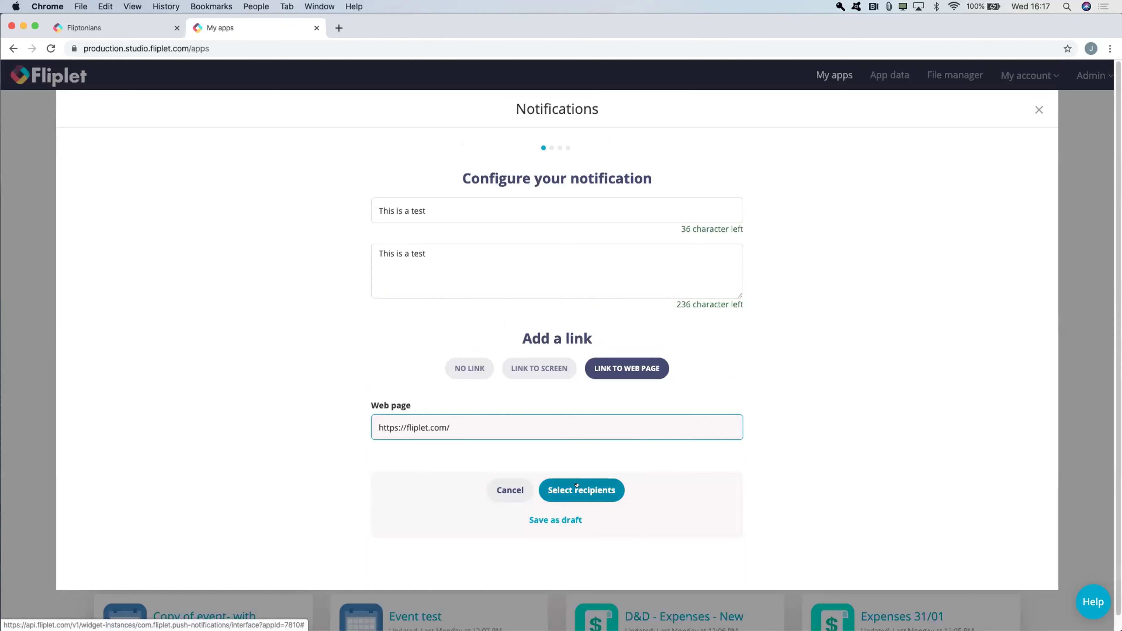
pyautogui.click(548, 520)
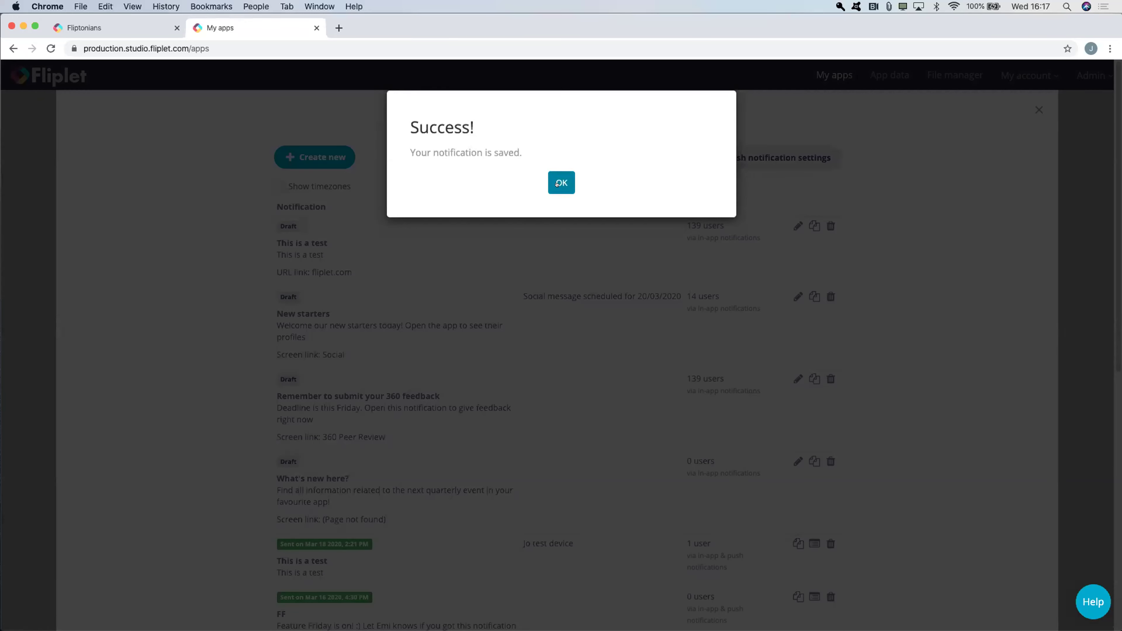
pyautogui.click(559, 183)
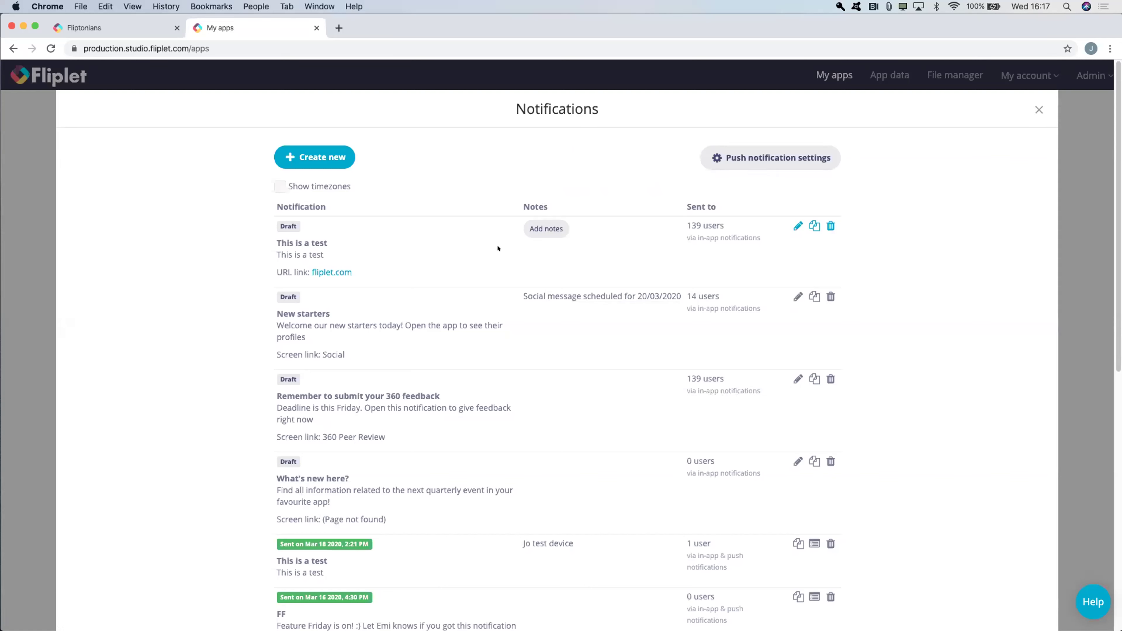
# Reopen the "This is a test" draft and address it to test devices, entering the test device's ID.
pyautogui.click(793, 226)
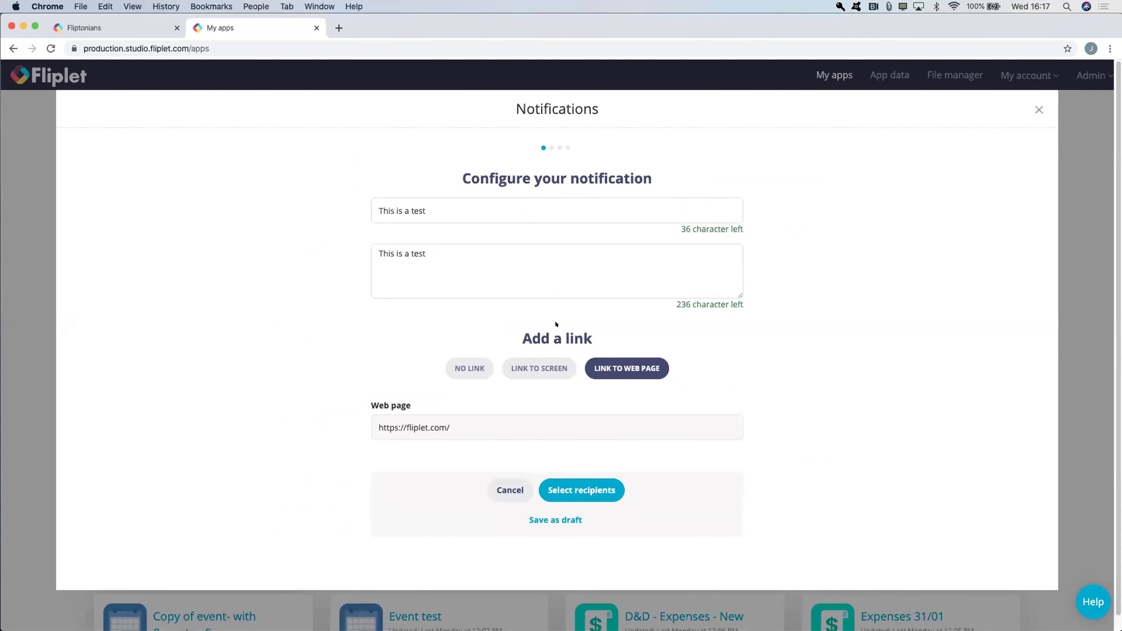
pyautogui.click(581, 472)
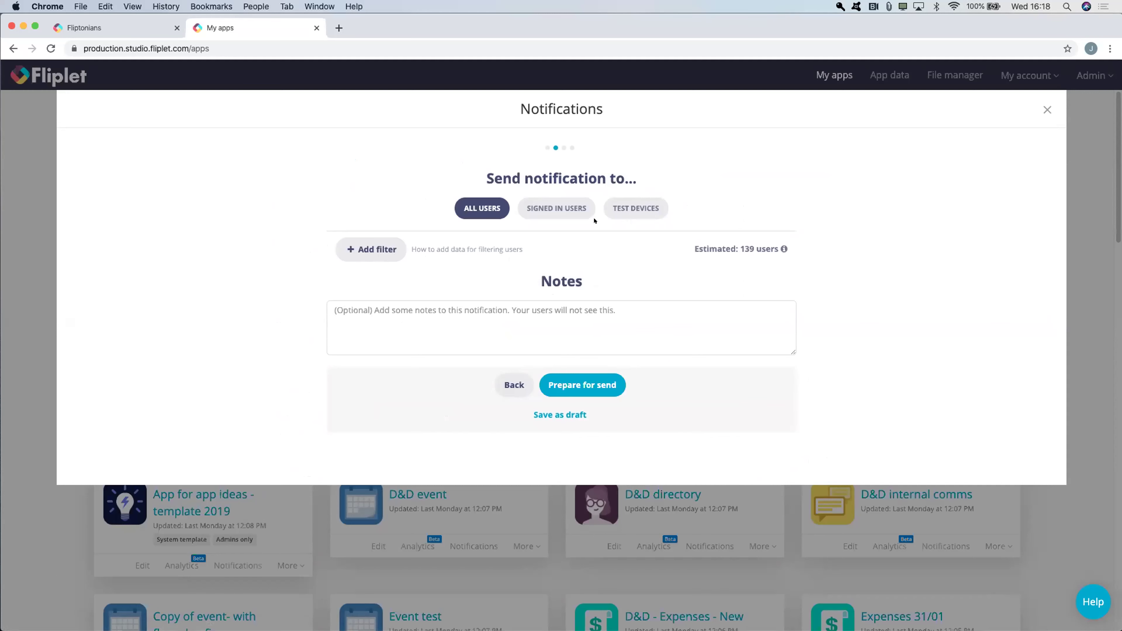
pyautogui.click(631, 204)
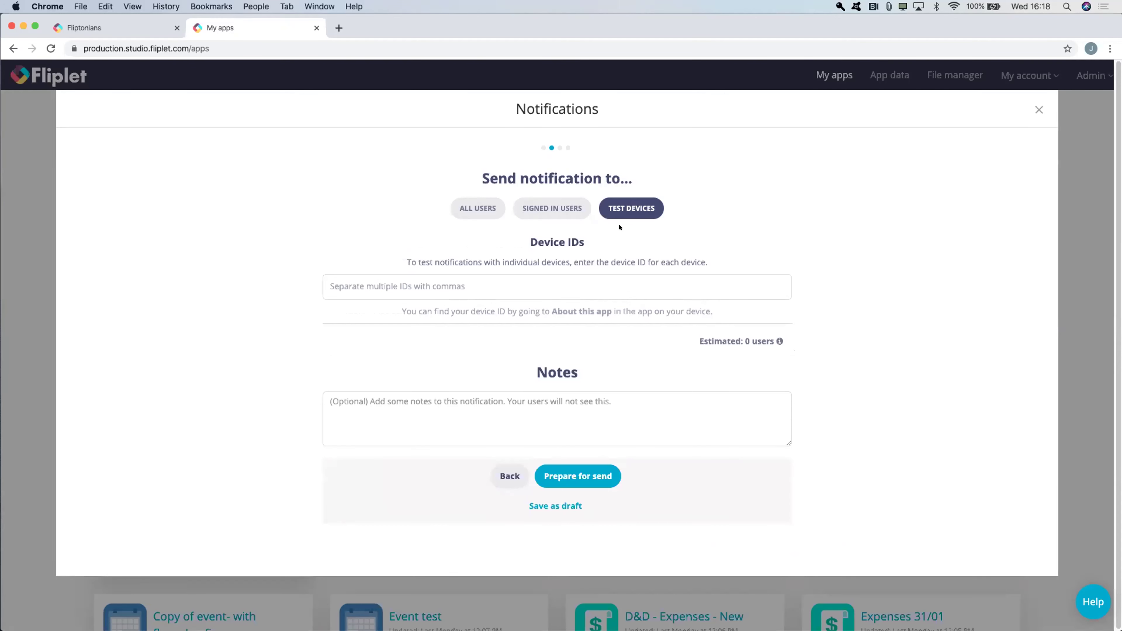
pyautogui.click(474, 204)
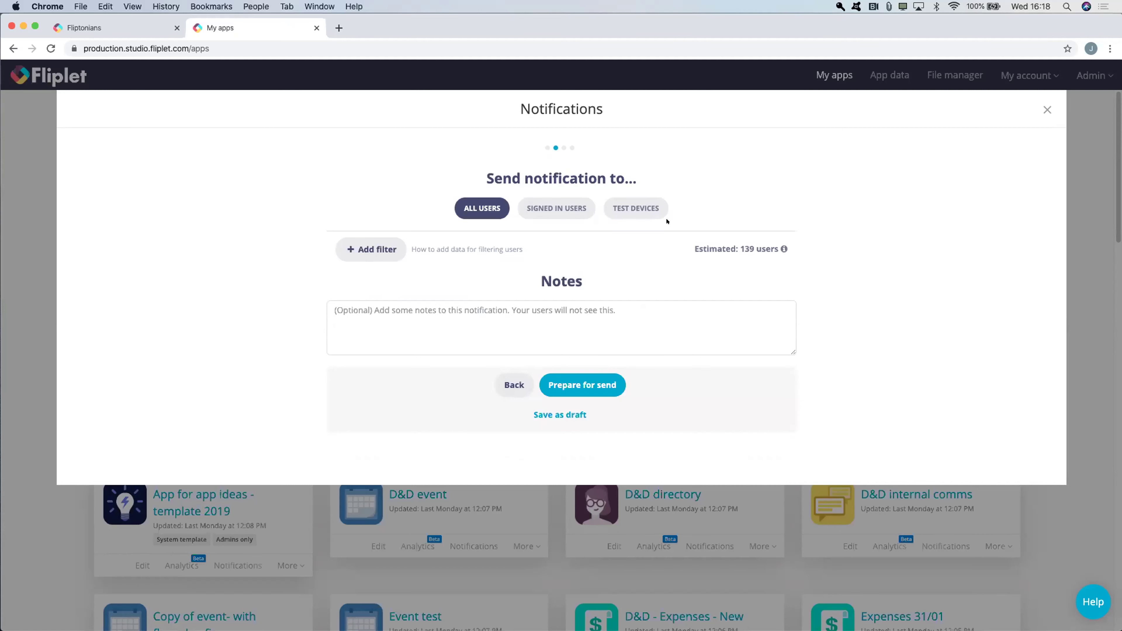
pyautogui.click(623, 204)
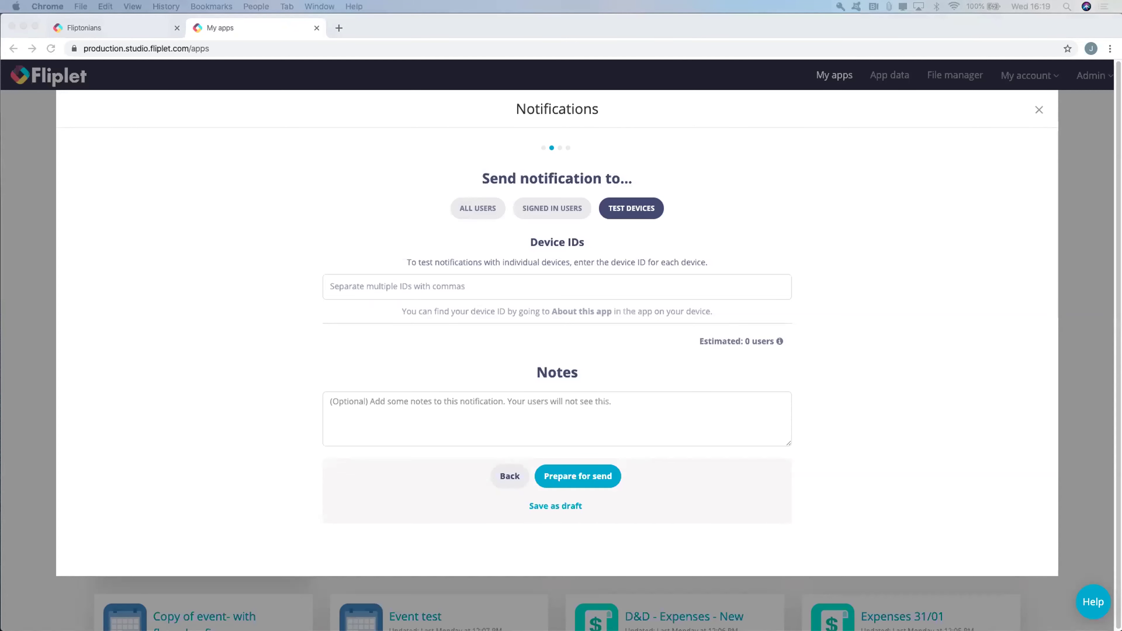
pyautogui.click(357, 285)
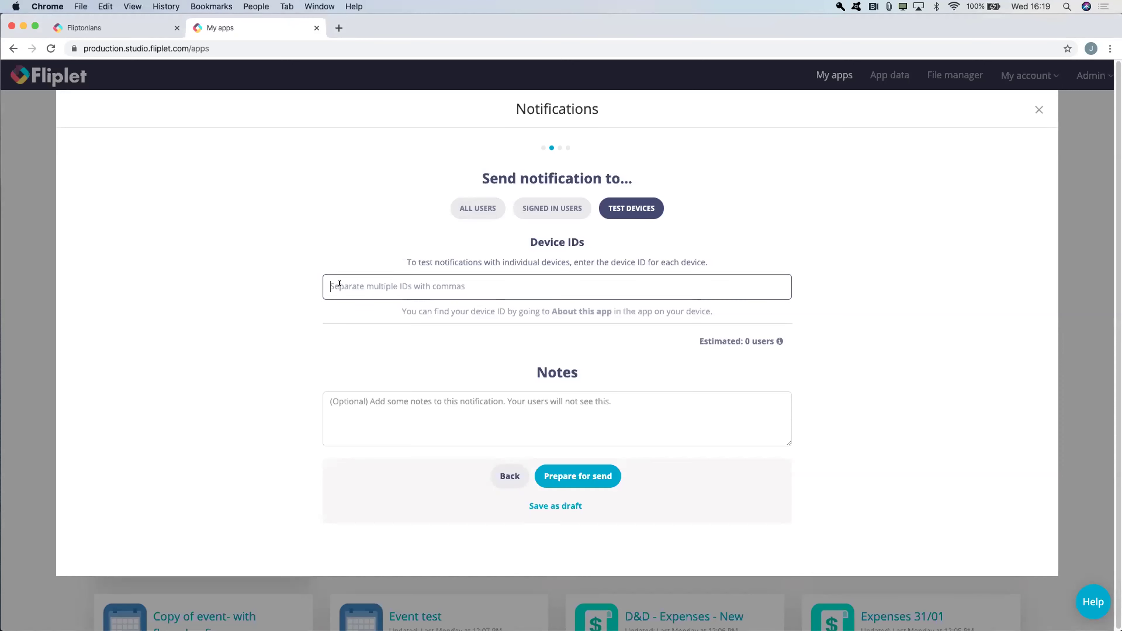
pyautogui.write('281921')
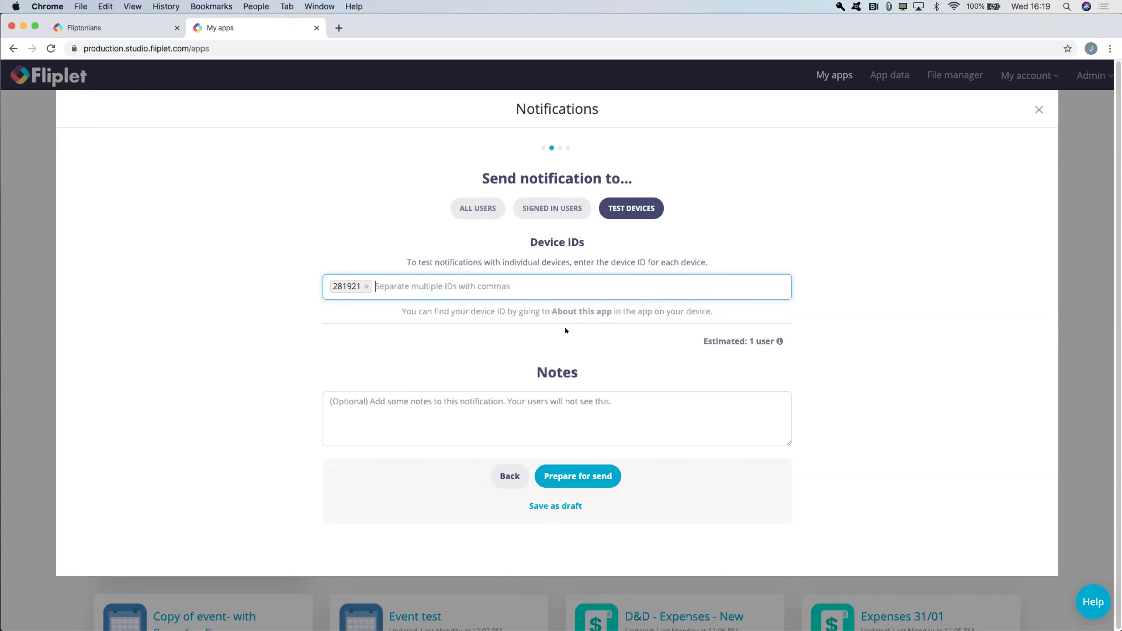
pyautogui.click(385, 290)
# Add an internal note with the tester's first name and the word "testing", and proceed to the sending options.
pyautogui.click(434, 405)
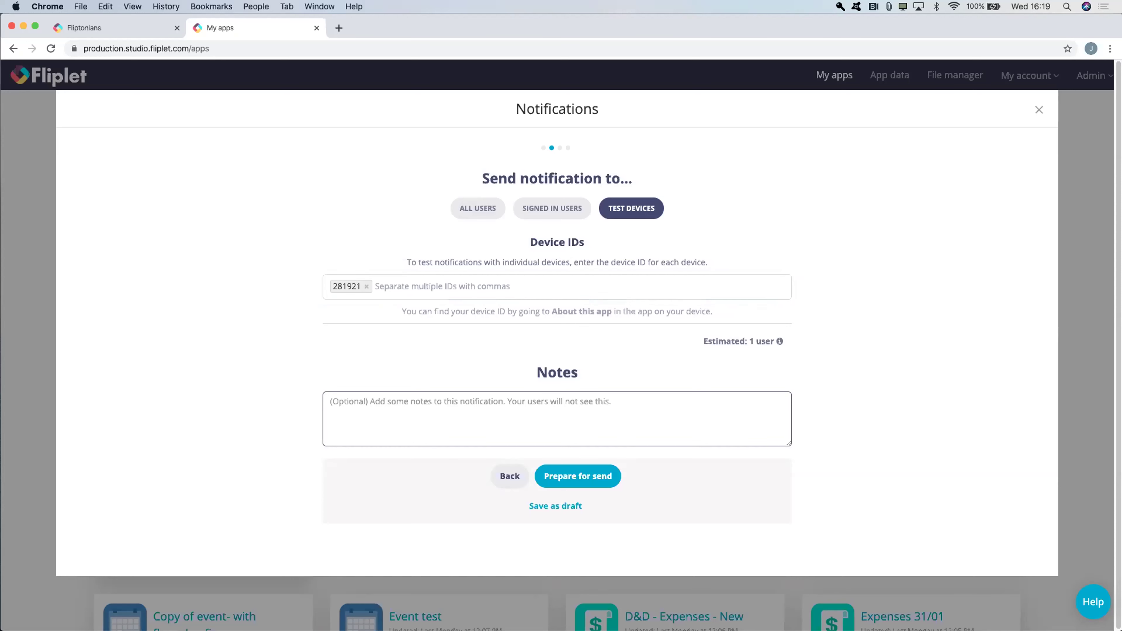
pyautogui.write('Jo testi')
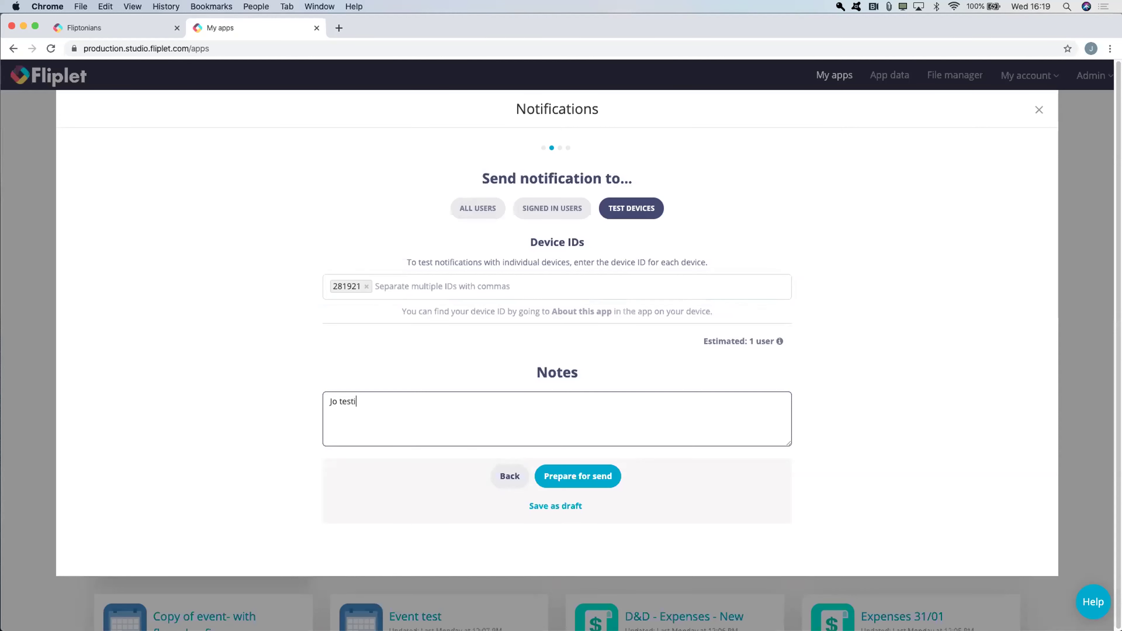
pyautogui.write('ng')
pyautogui.click(588, 476)
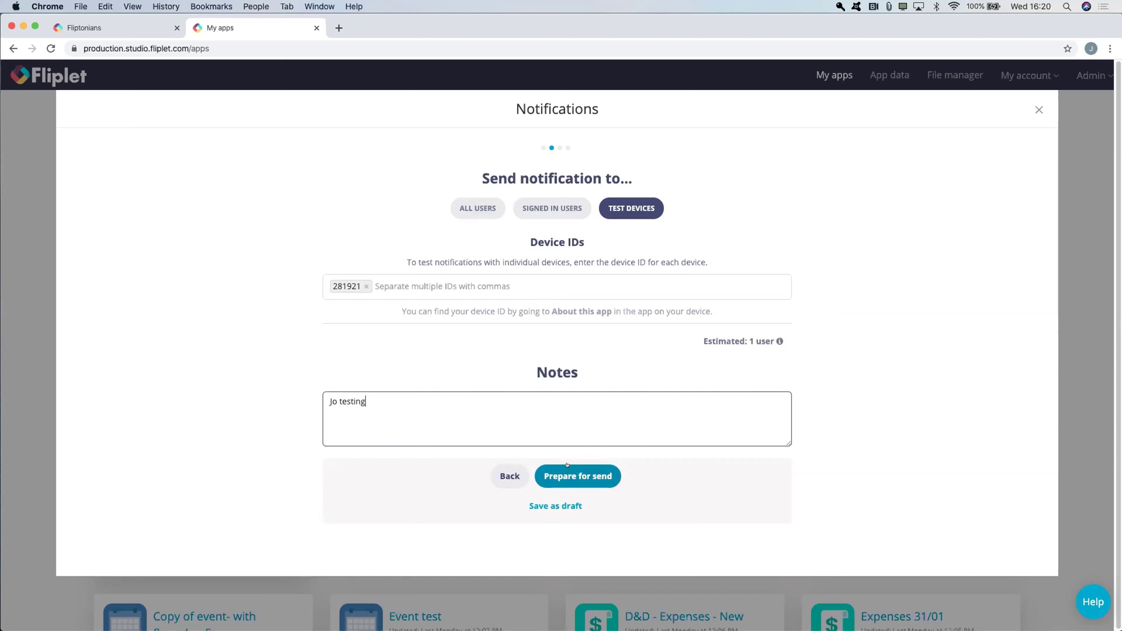
pyautogui.click(575, 478)
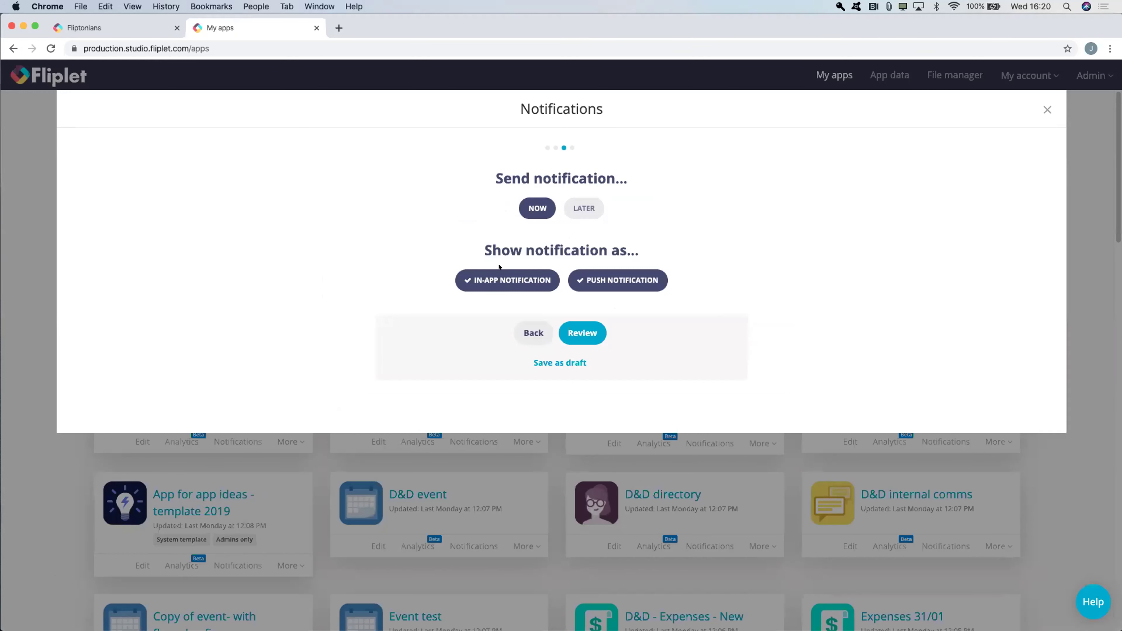
# Try in-app only and push only delivery, and re-enable both notification types.
pyautogui.click(603, 279)
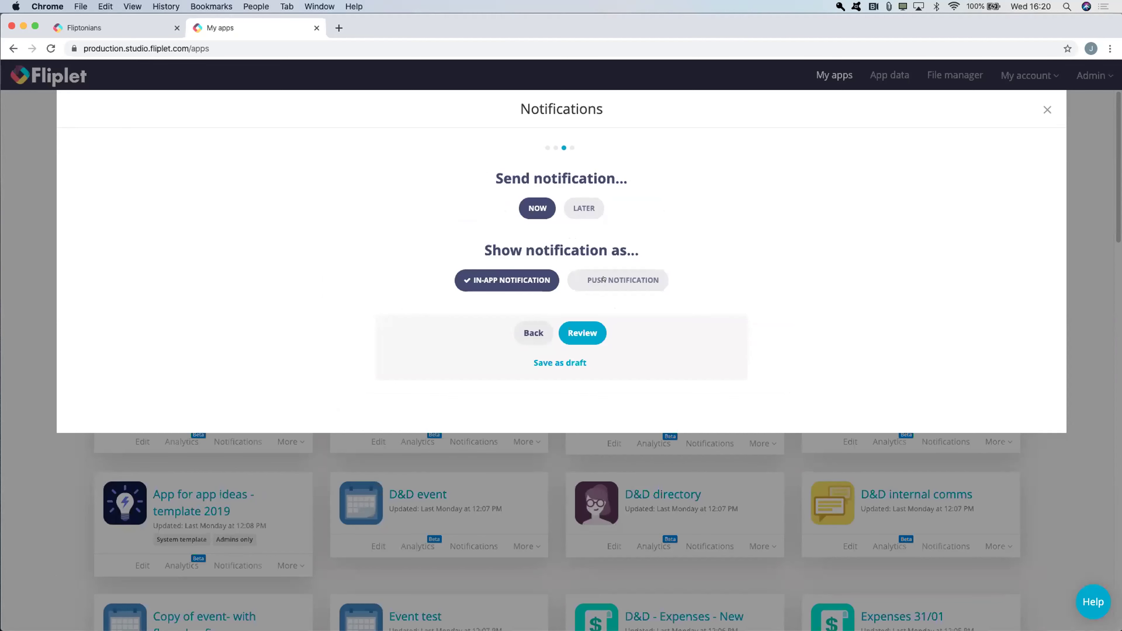
pyautogui.click(508, 277)
pyautogui.click(616, 278)
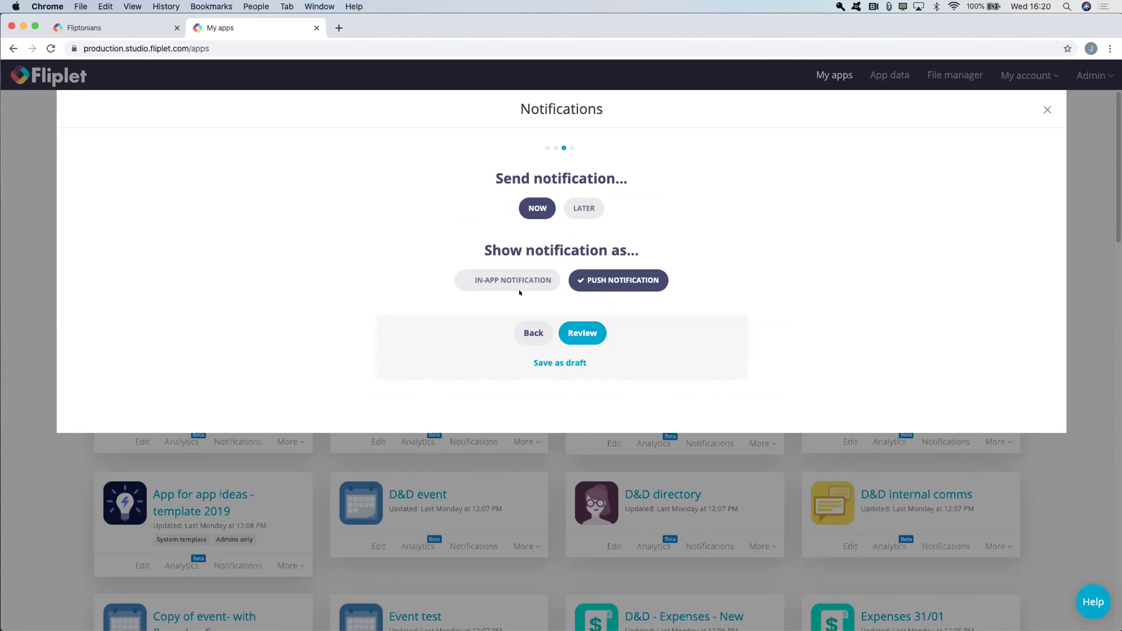
pyautogui.click(512, 281)
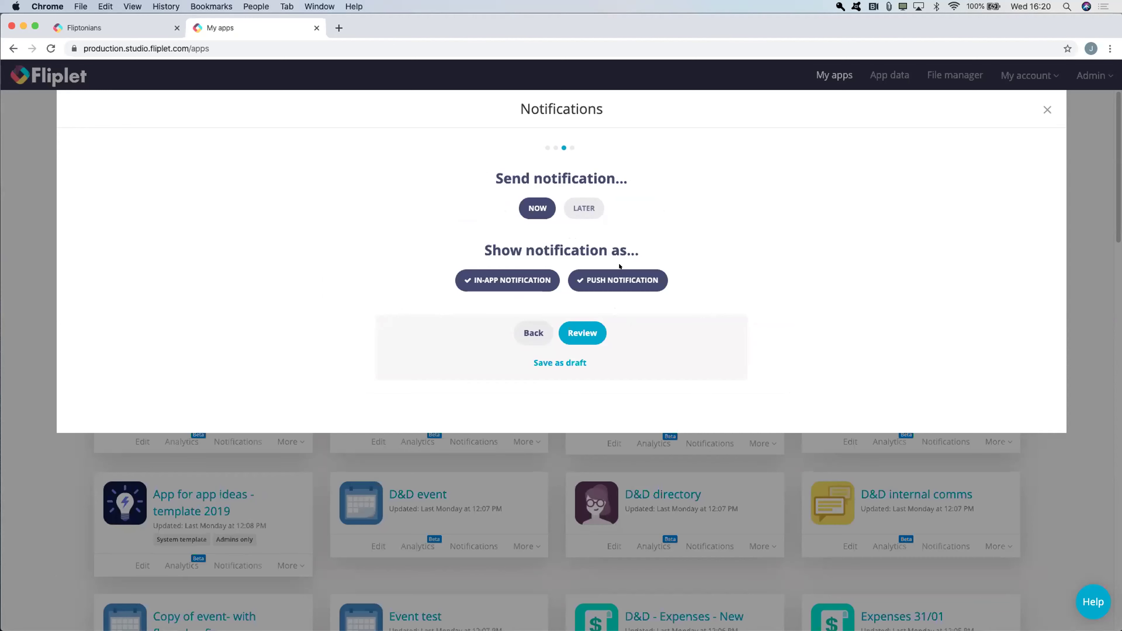
# Review the notification preview and return through the sending options to check the recipients and notes.
pyautogui.click(584, 332)
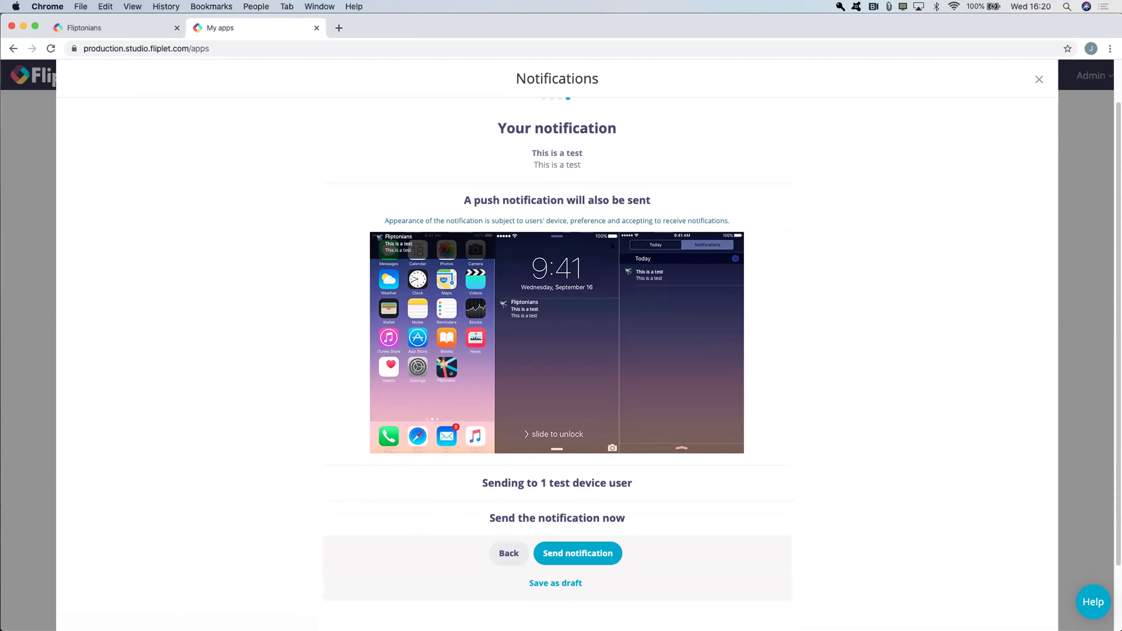
pyautogui.scroll(2, 584, 153)
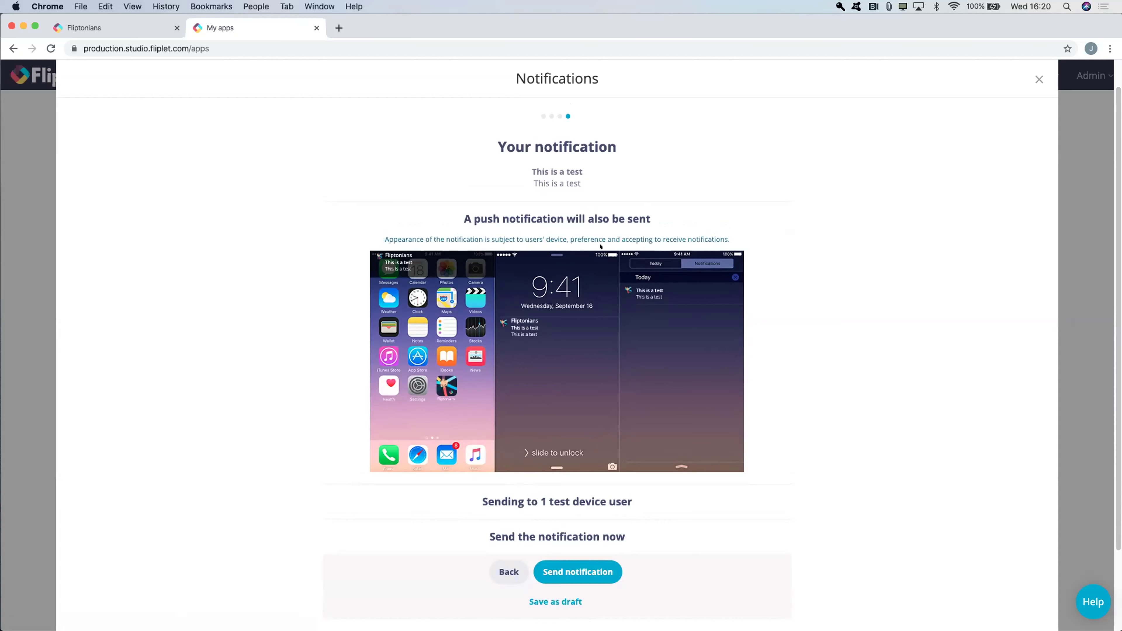
pyautogui.scroll(-3, 601, 246)
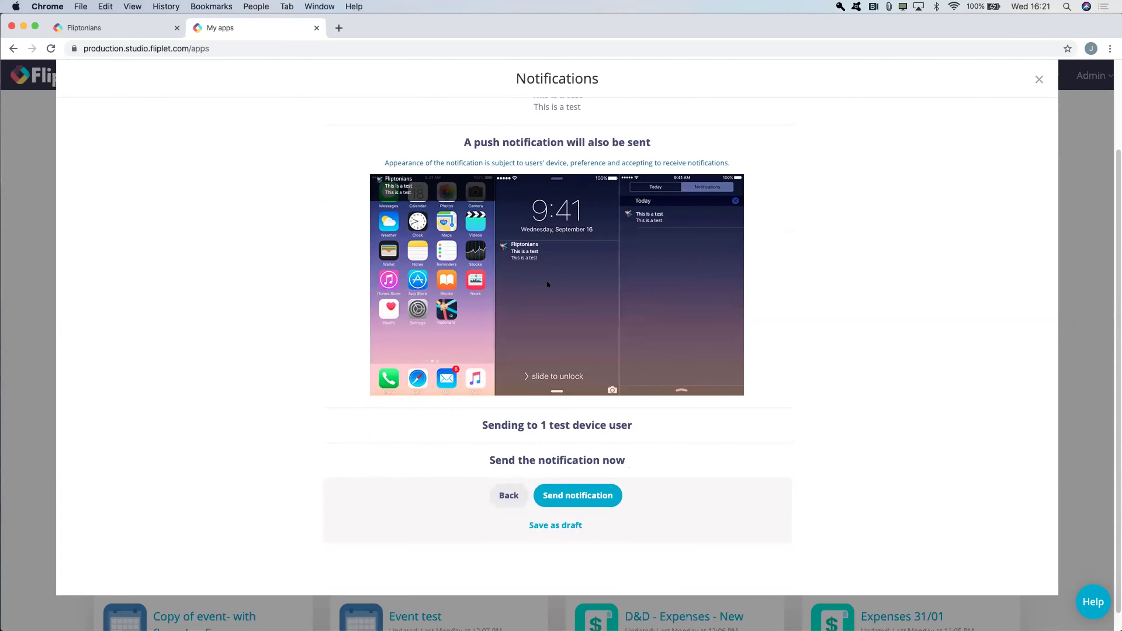
pyautogui.click(507, 493)
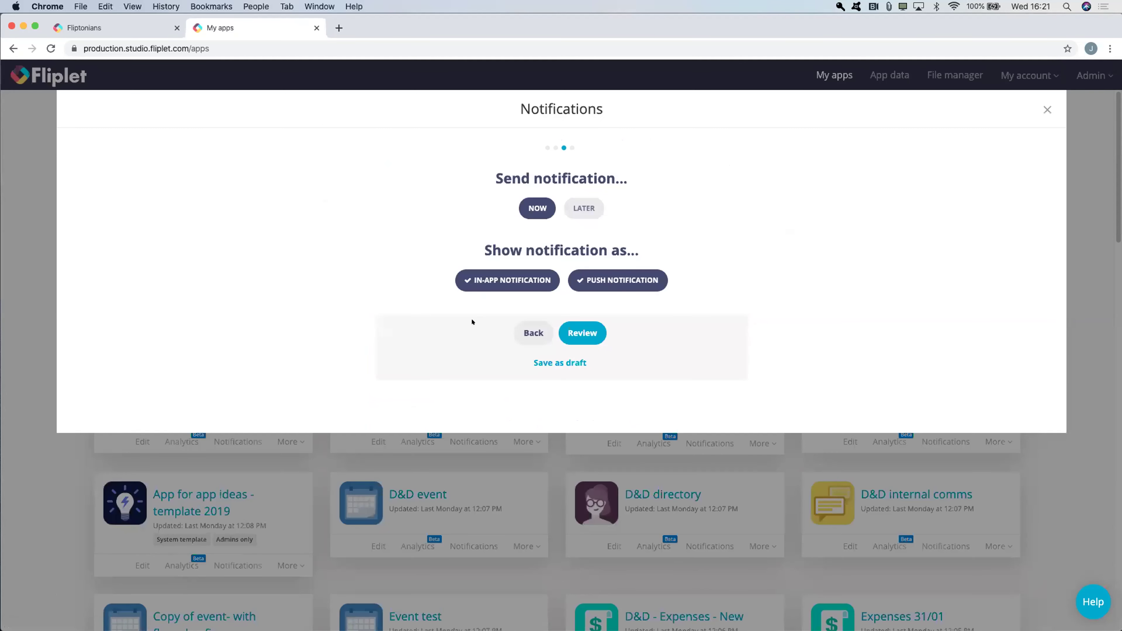
pyautogui.click(530, 332)
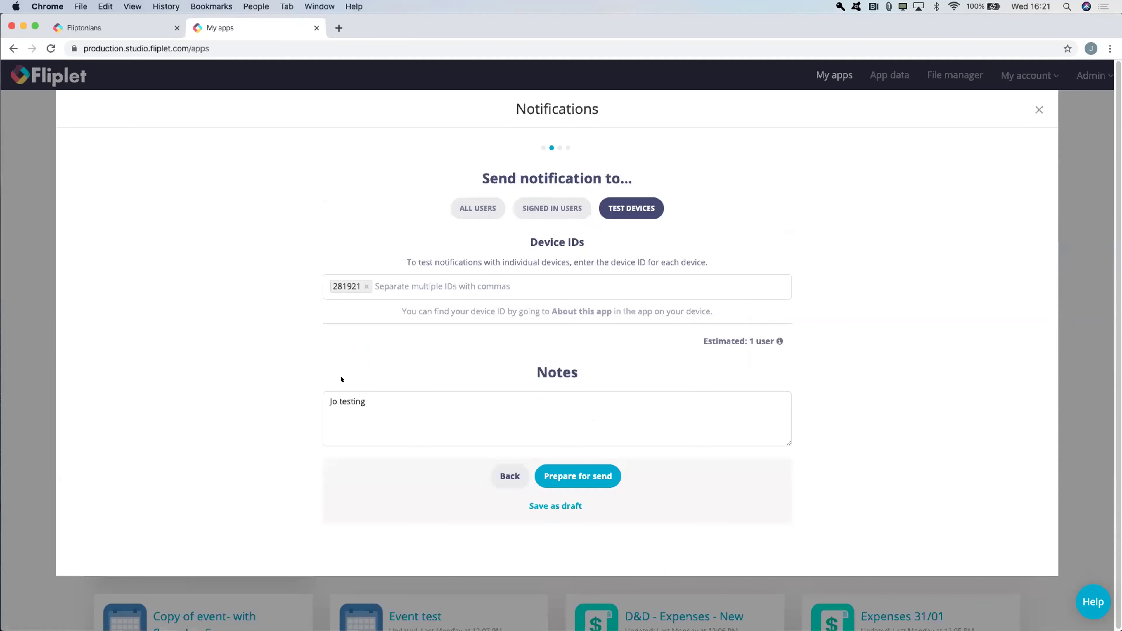
# Send the notification now to the test device as both in-app and push, and dismiss the confirmation.
pyautogui.click(574, 476)
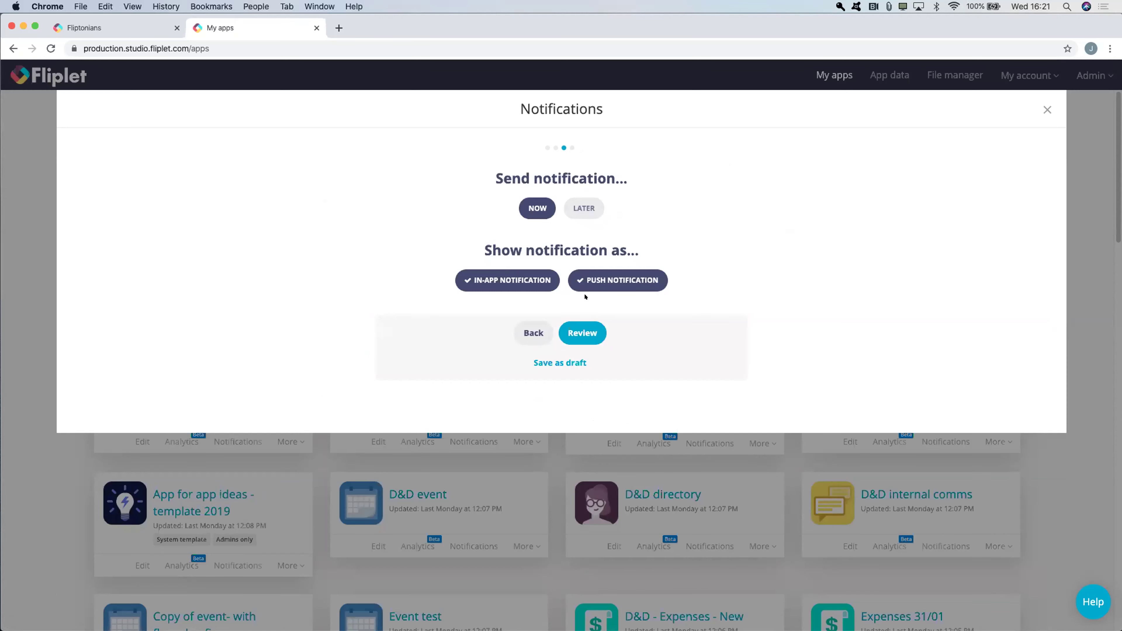
pyautogui.click(574, 327)
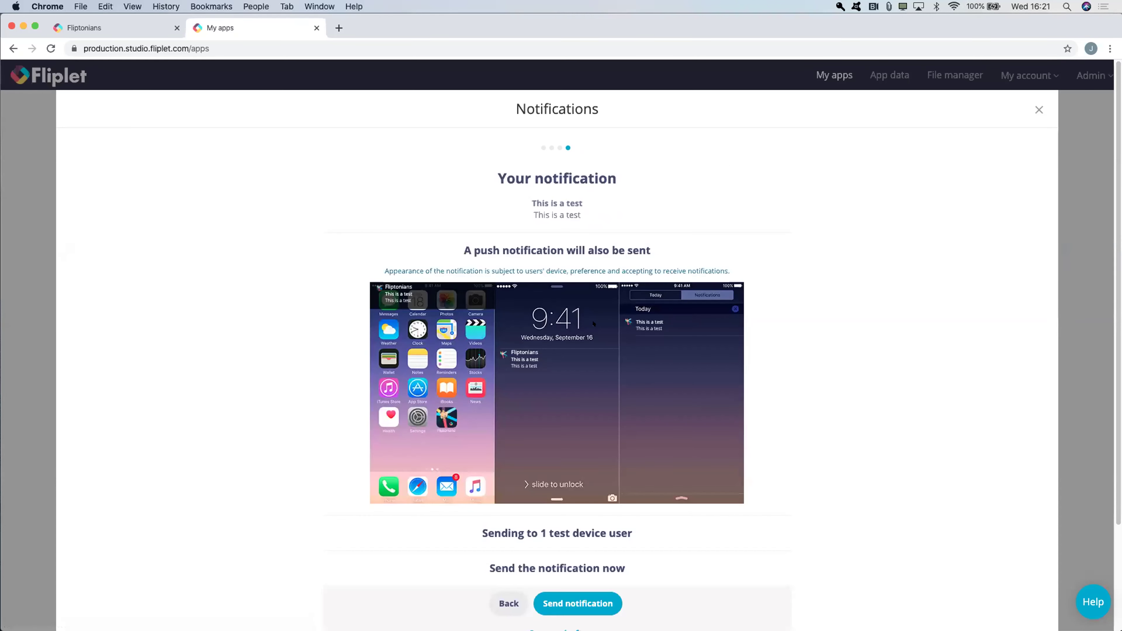
pyautogui.scroll(-3, 592, 361)
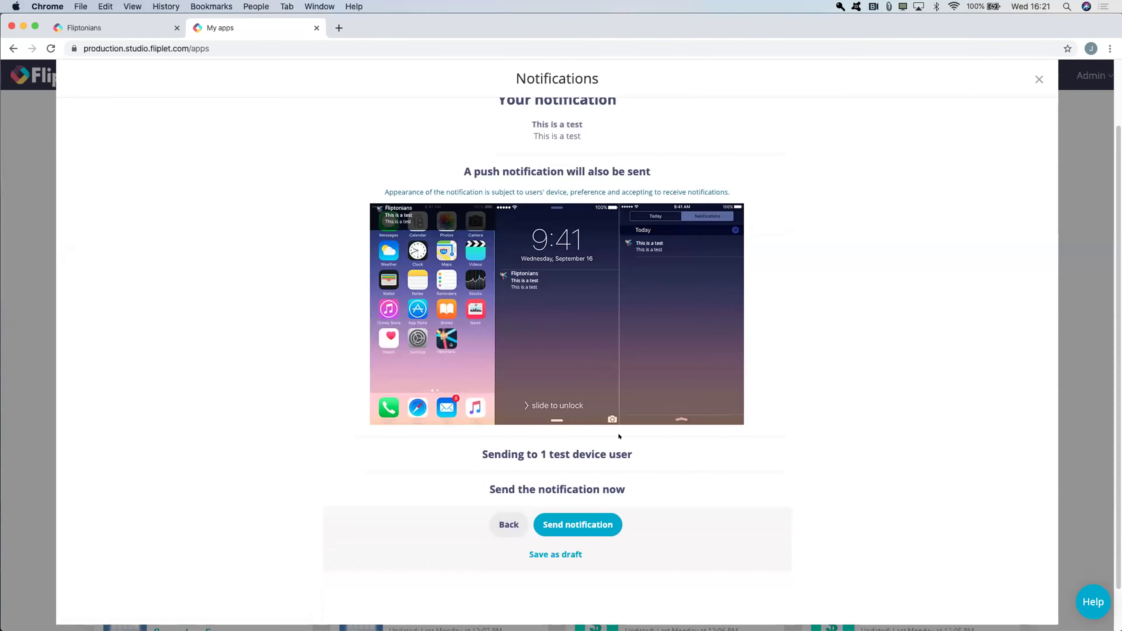
pyautogui.click(566, 522)
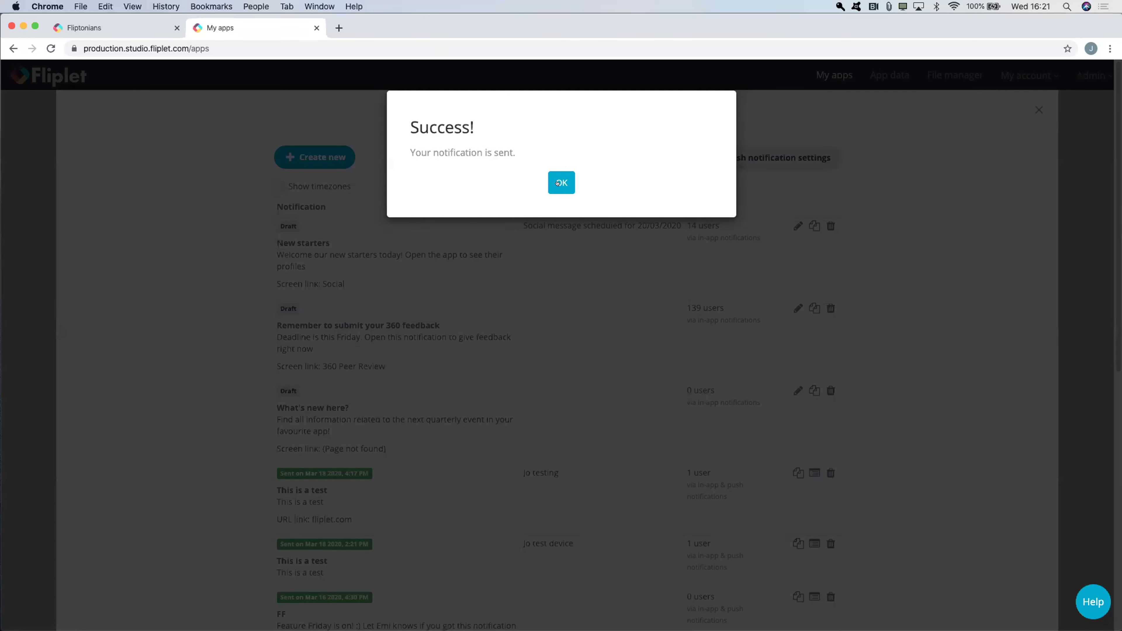
pyautogui.click(559, 183)
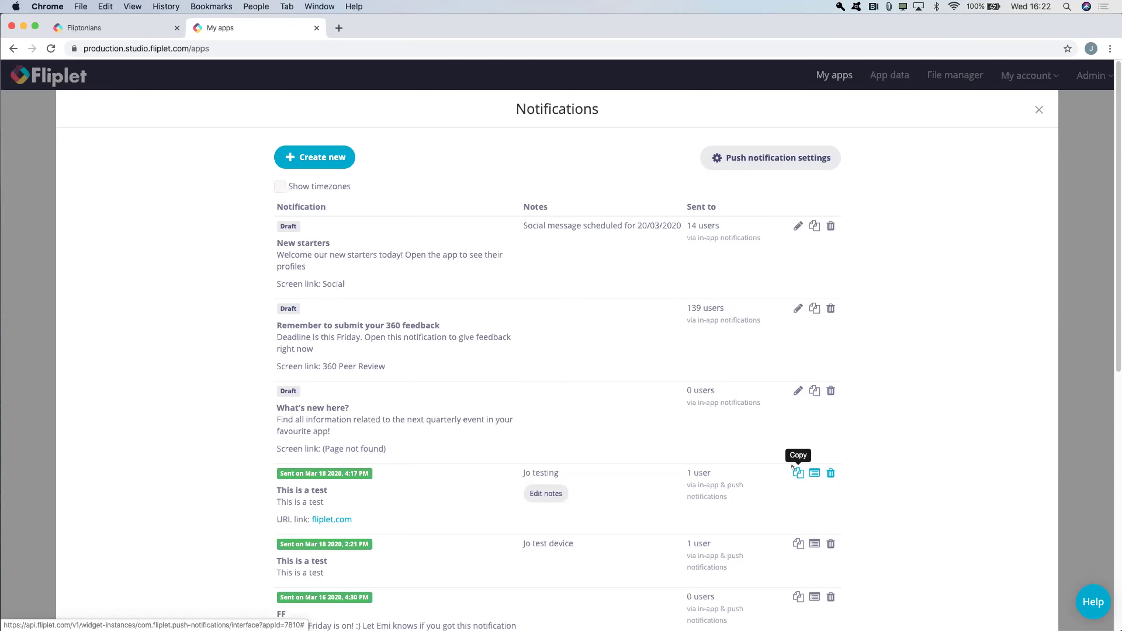
pyautogui.click(810, 473)
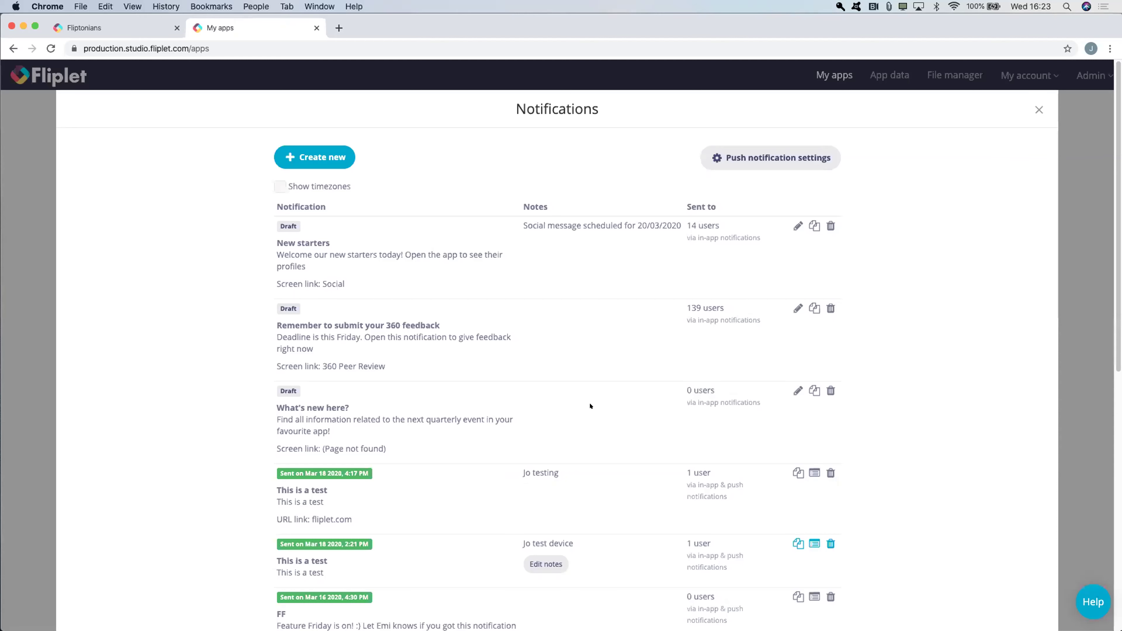
# Create a new notification titled "Session 1 - new location" with the message "Please make your way to room 2".
pyautogui.click(307, 154)
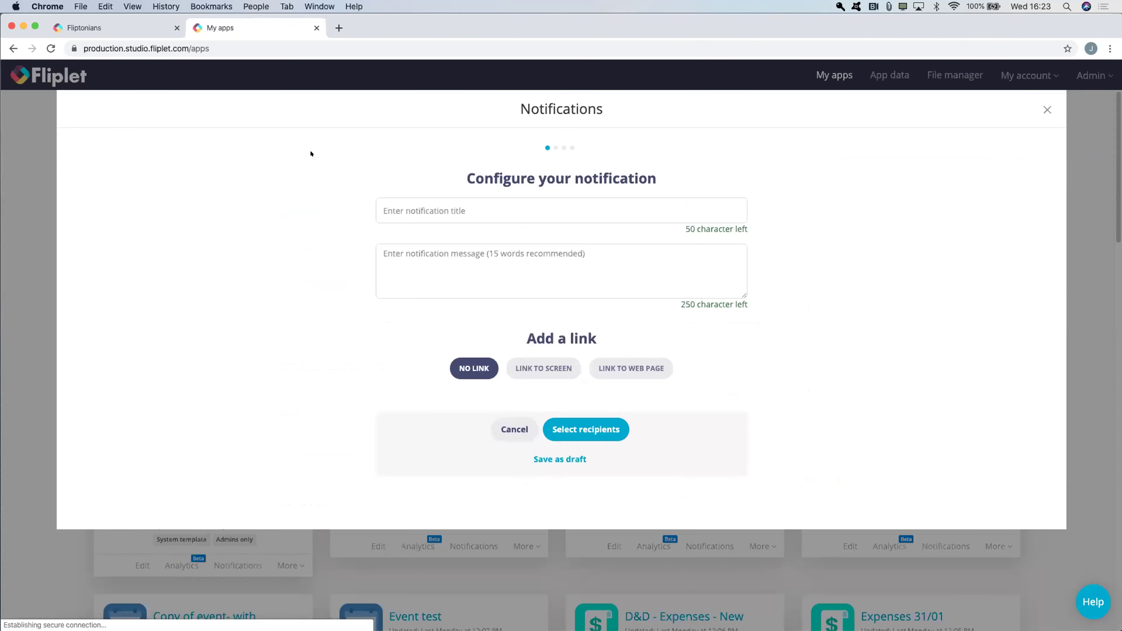
pyautogui.click(422, 210)
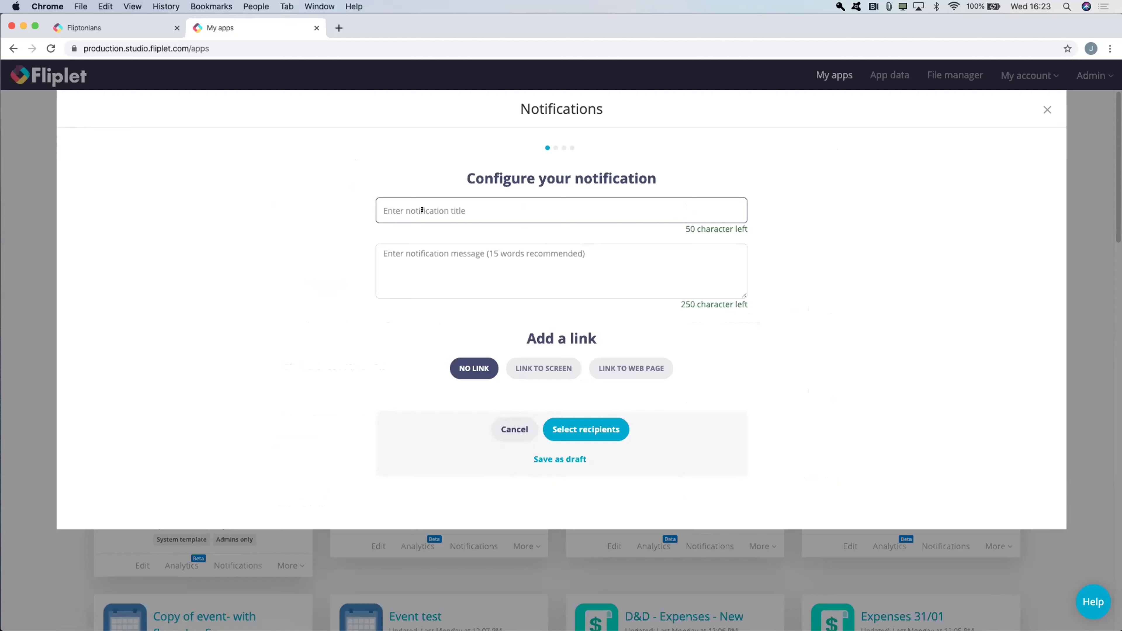
pyautogui.write('Sess')
pyautogui.press('BackSpace')
pyautogui.press('BackSpace')
pyautogui.press('BackSpace')
pyautogui.write('ession 1 - new')
pyautogui.write(' r')
pyautogui.write('location')
pyautogui.click(406, 255)
pyautogui.write('Please')
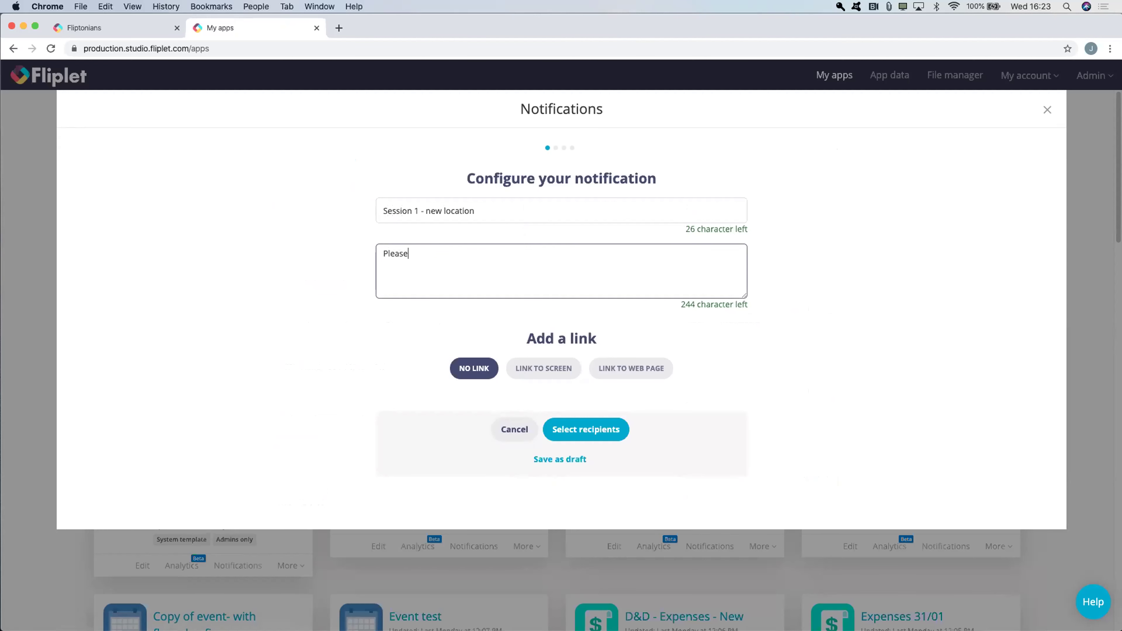
pyautogui.write(' make your way to room 2')
# Link the notification to the Onboarding screen with no animation, and preview the target screen.
pyautogui.click(540, 369)
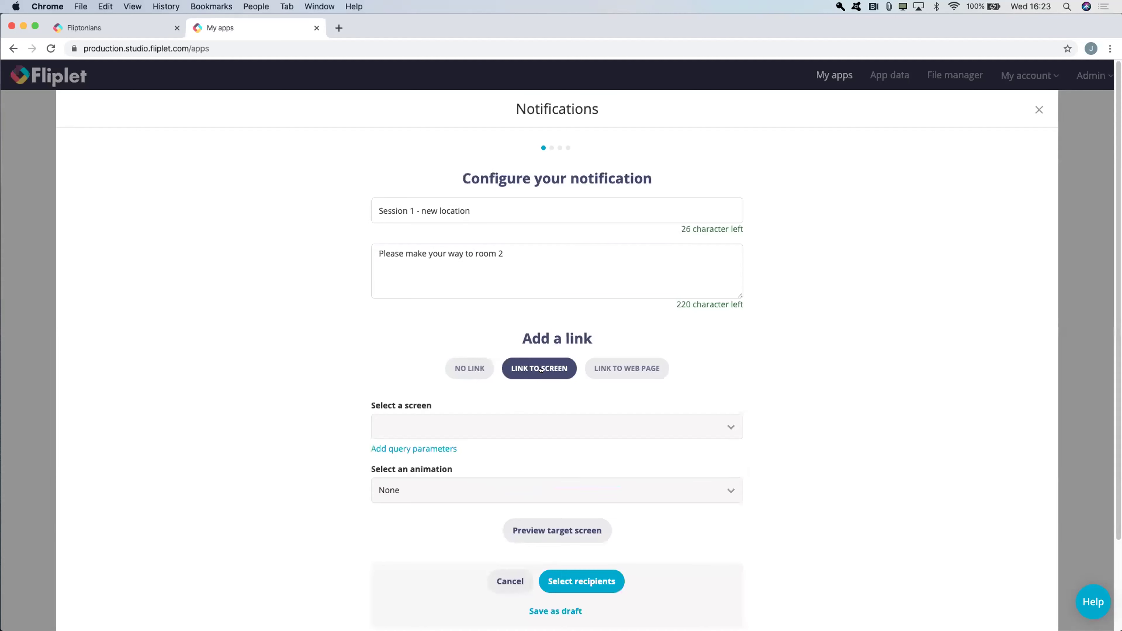
pyautogui.click(513, 422)
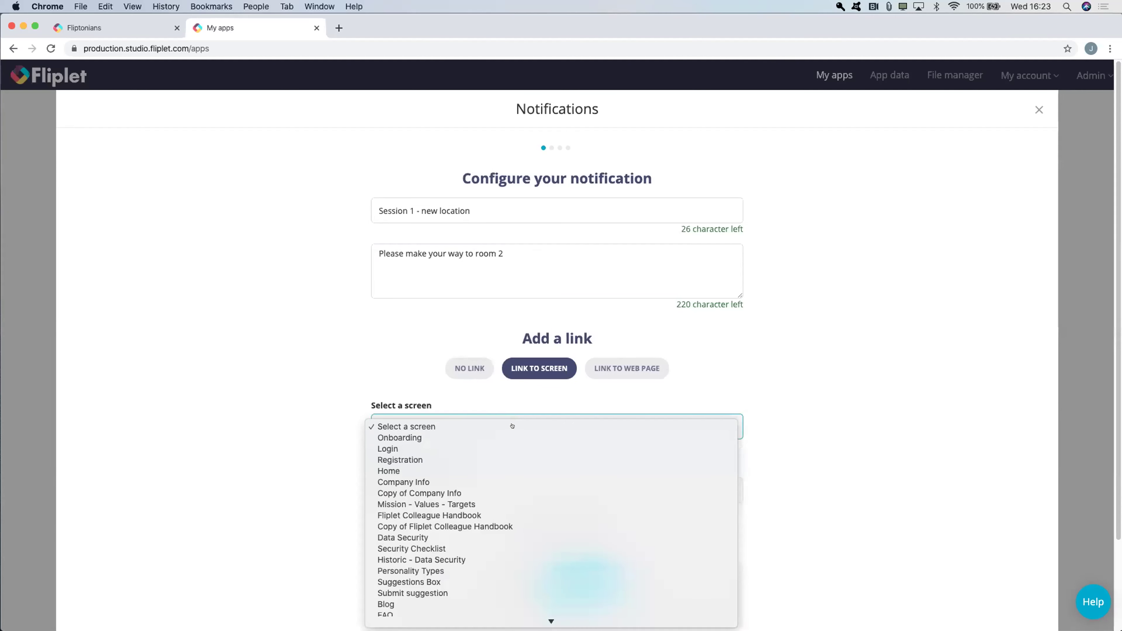
pyautogui.click(511, 435)
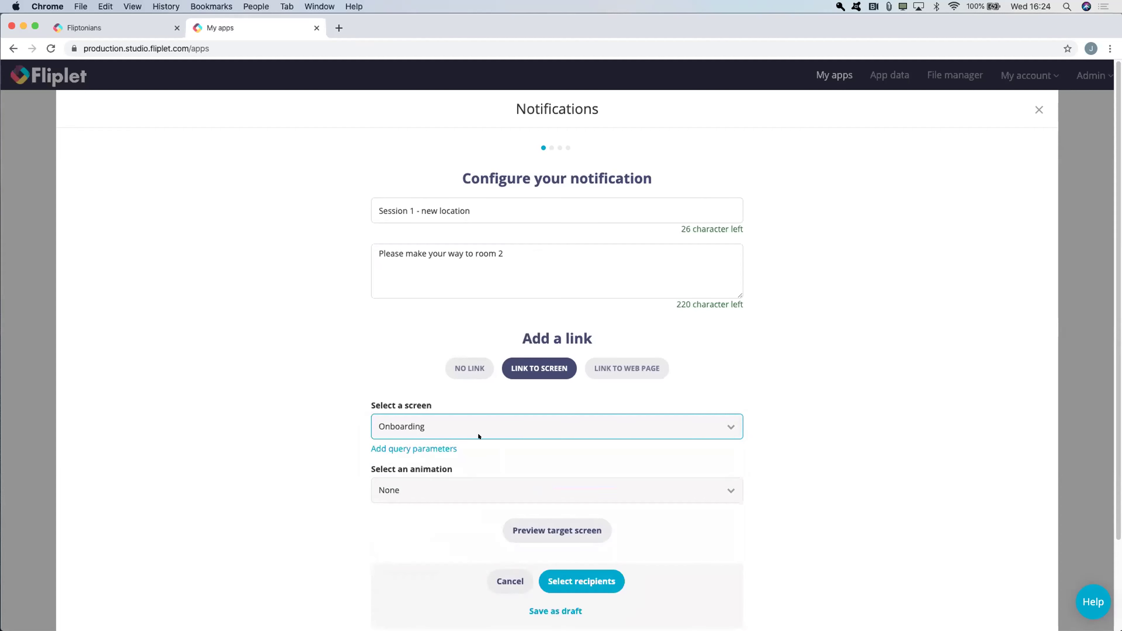
pyautogui.scroll(-1, 525, 464)
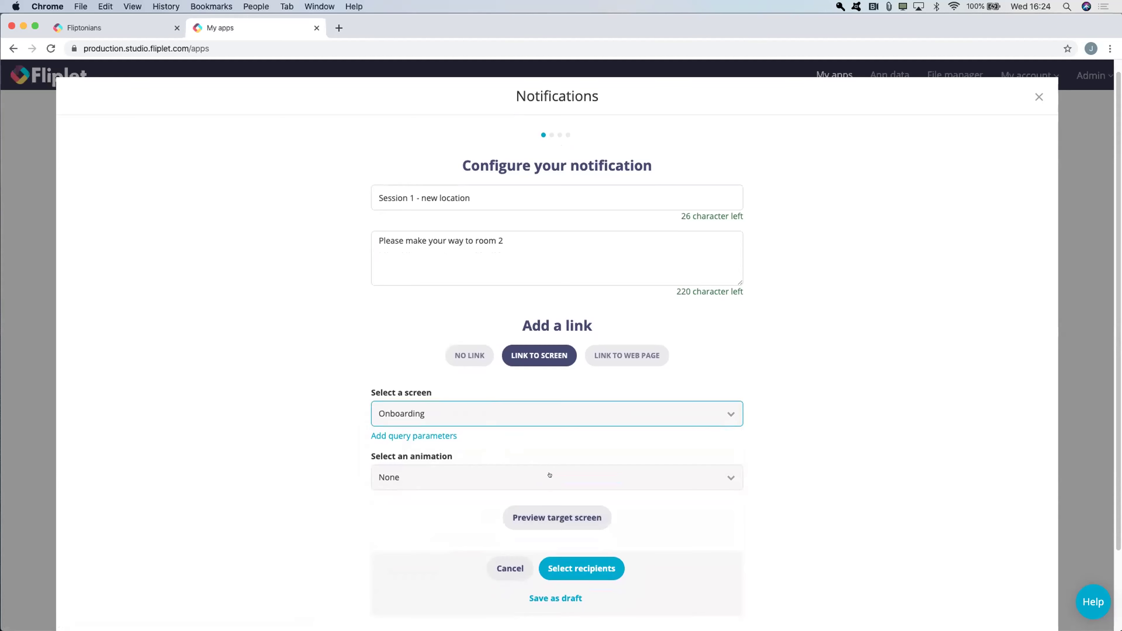
pyautogui.click(556, 515)
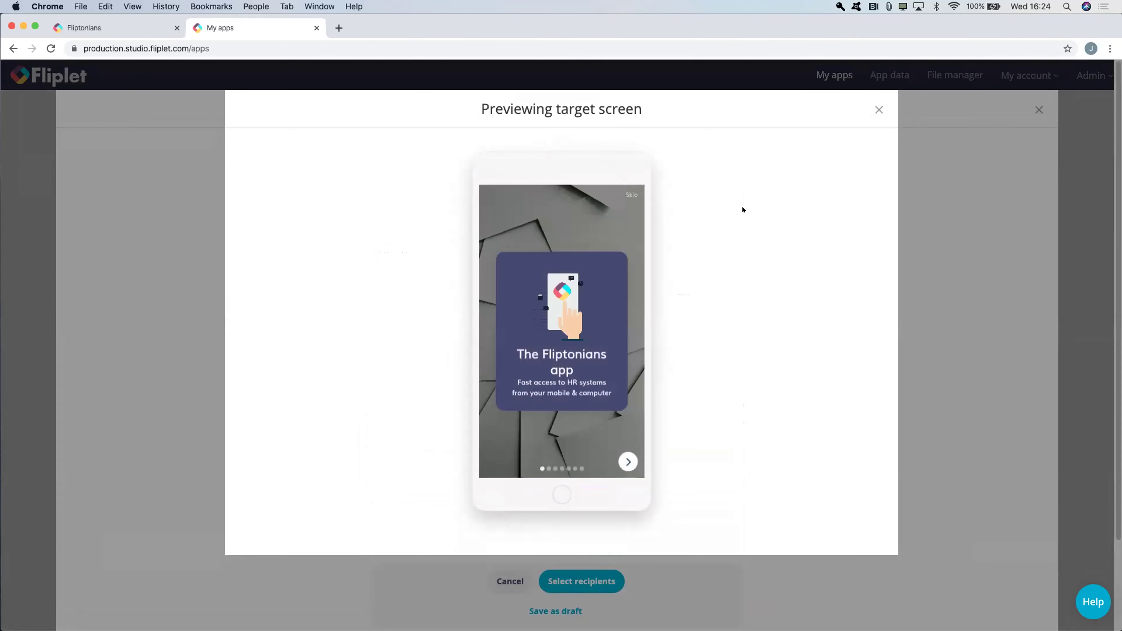
pyautogui.click(877, 109)
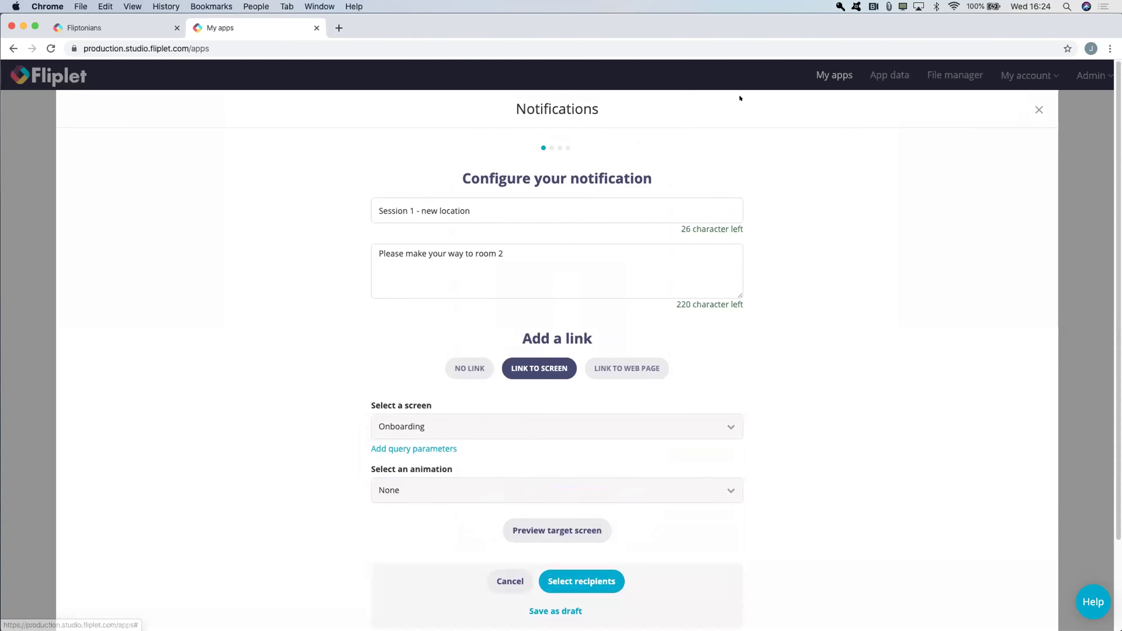
# Proceed to the recipients, compare the estimates for signed-in users and all users, and choose all users.
pyautogui.scroll(-2, 574, 398)
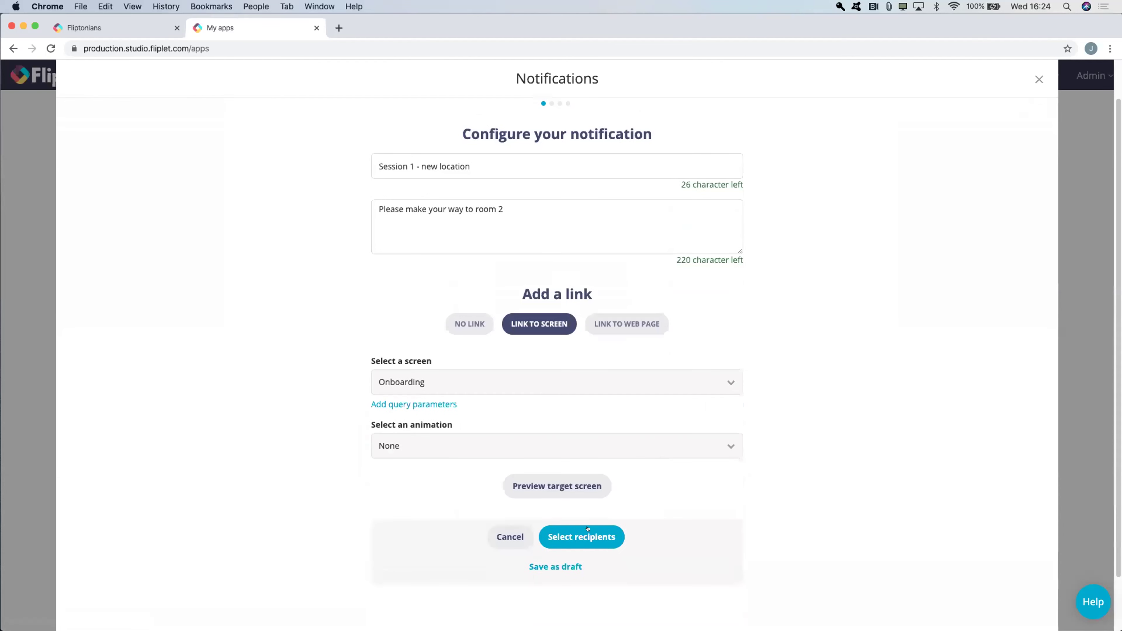
pyautogui.click(582, 536)
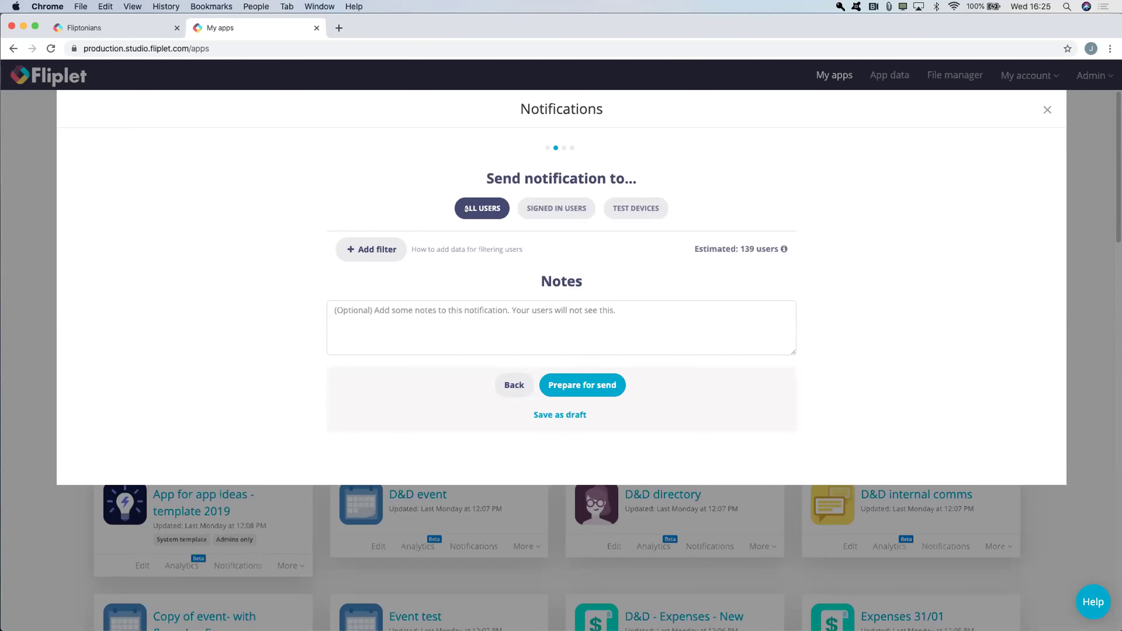
pyautogui.click(547, 207)
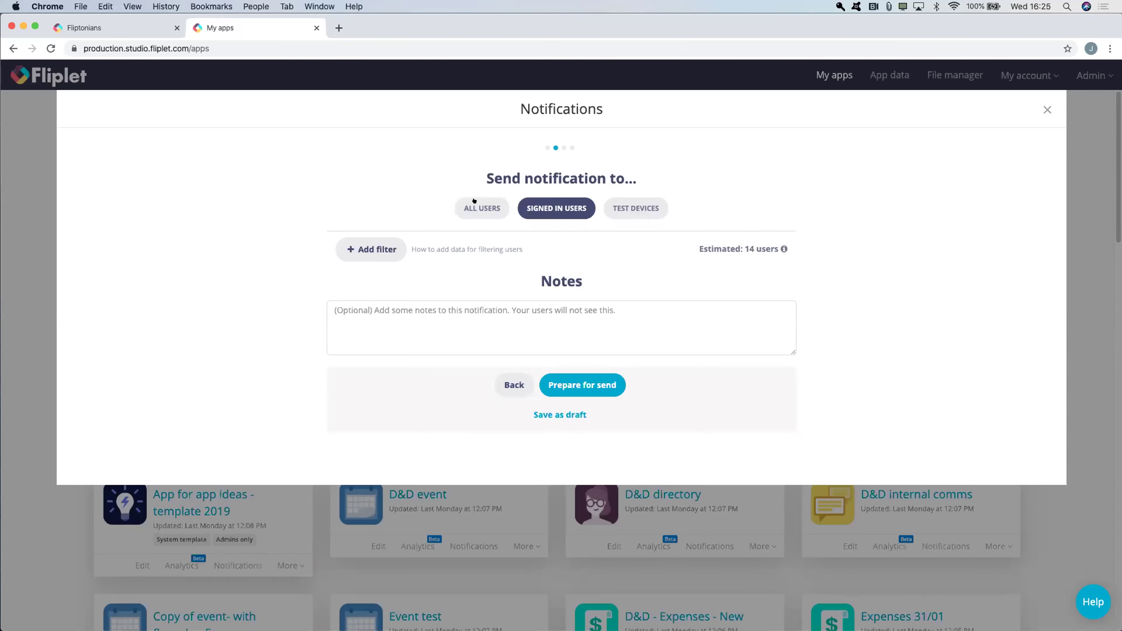
pyautogui.click(475, 209)
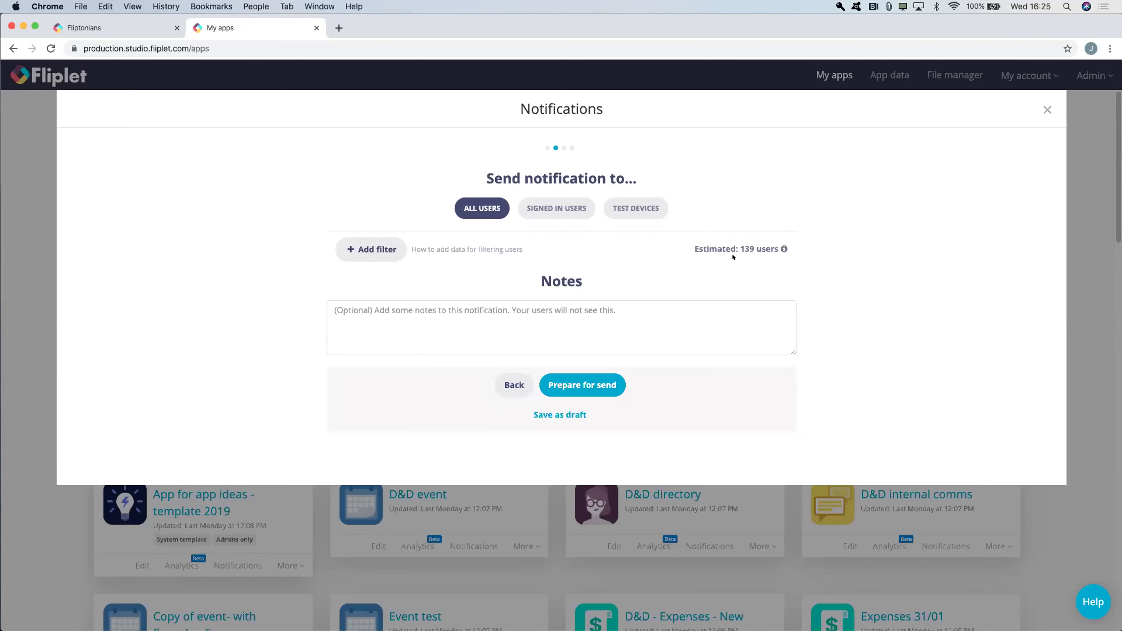
pyautogui.click(567, 203)
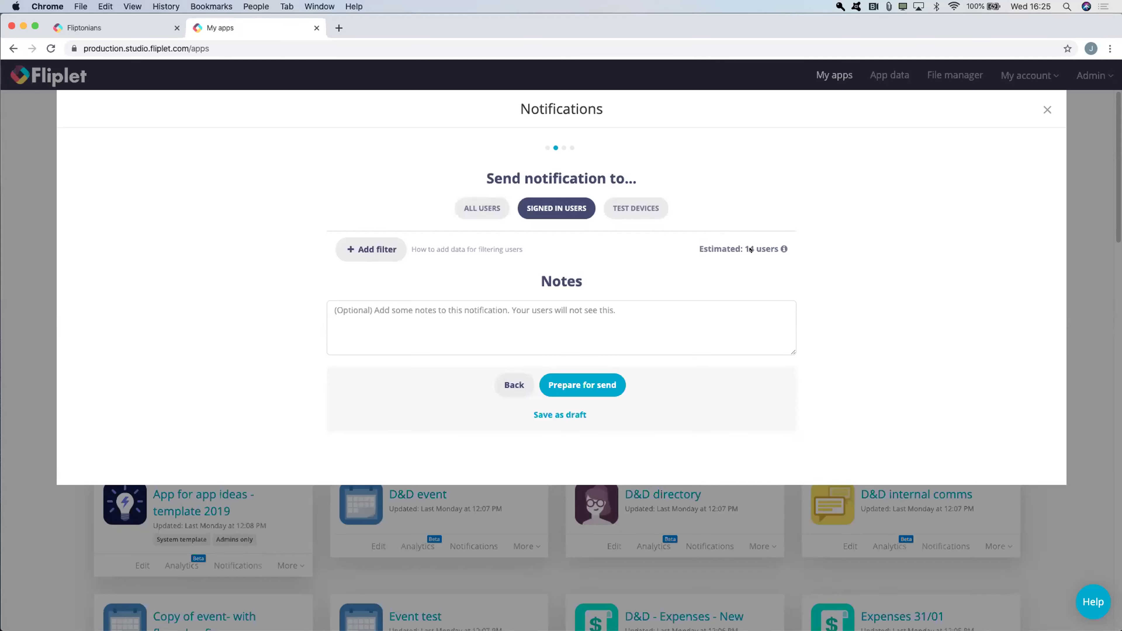
pyautogui.click(472, 210)
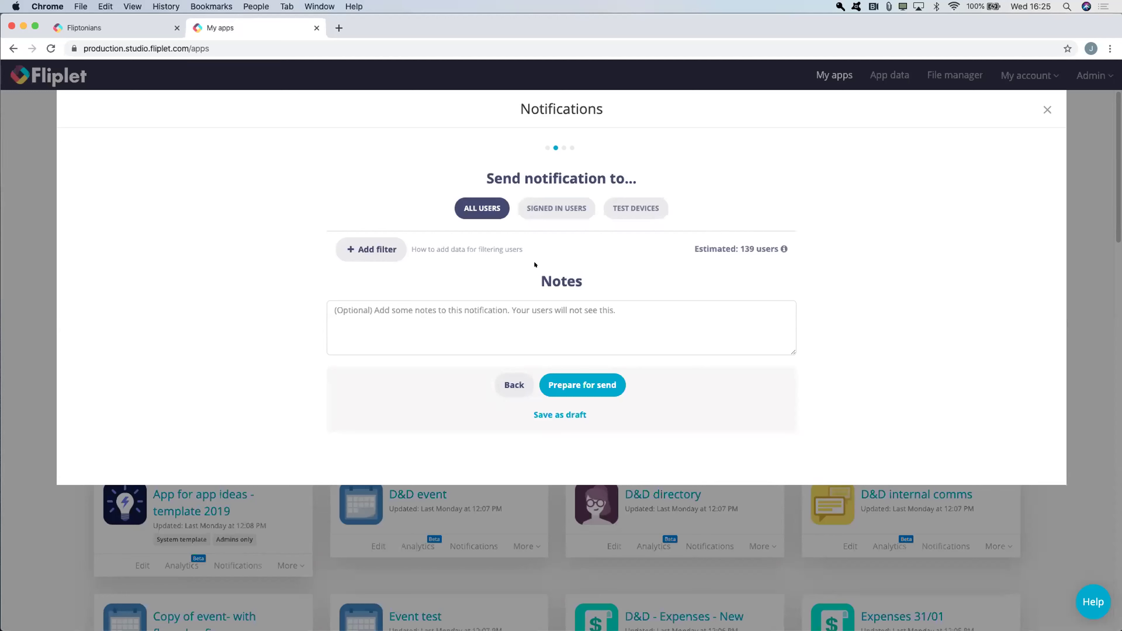
# Send the notification now as a push notification only, without in-app delivery, and dismiss the confirmation.
pyautogui.click(578, 382)
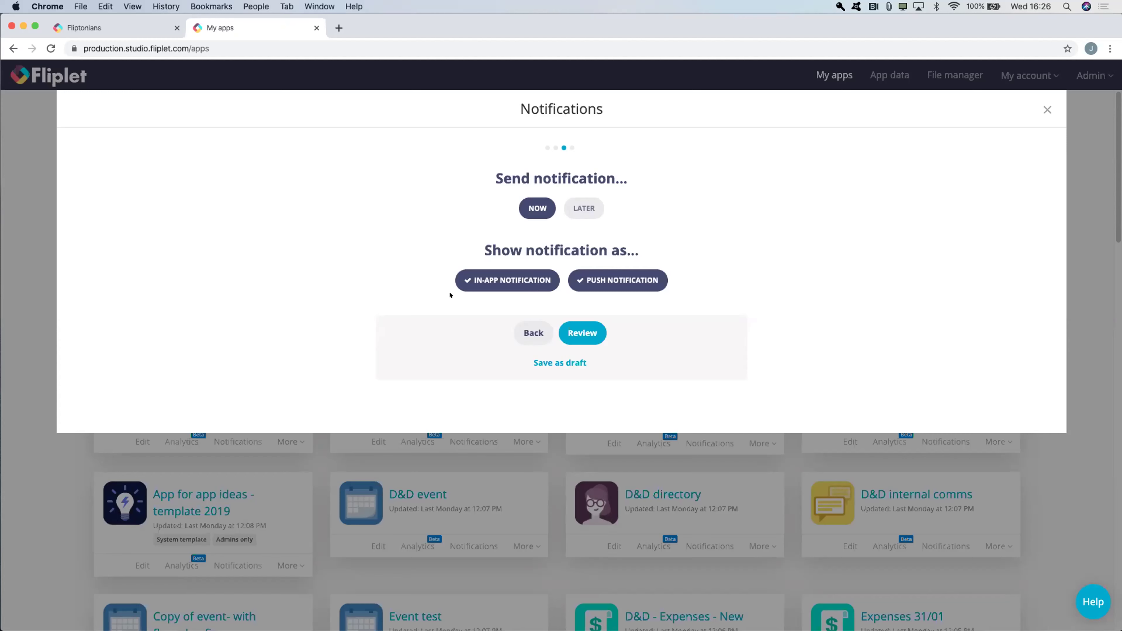
pyautogui.click(483, 278)
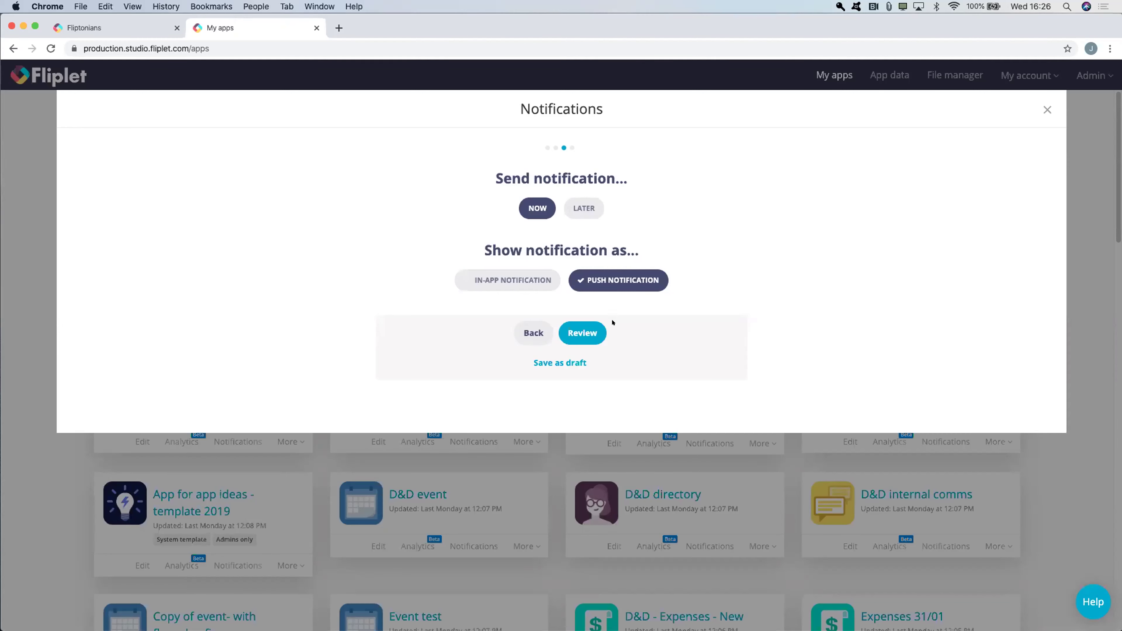
pyautogui.click(581, 333)
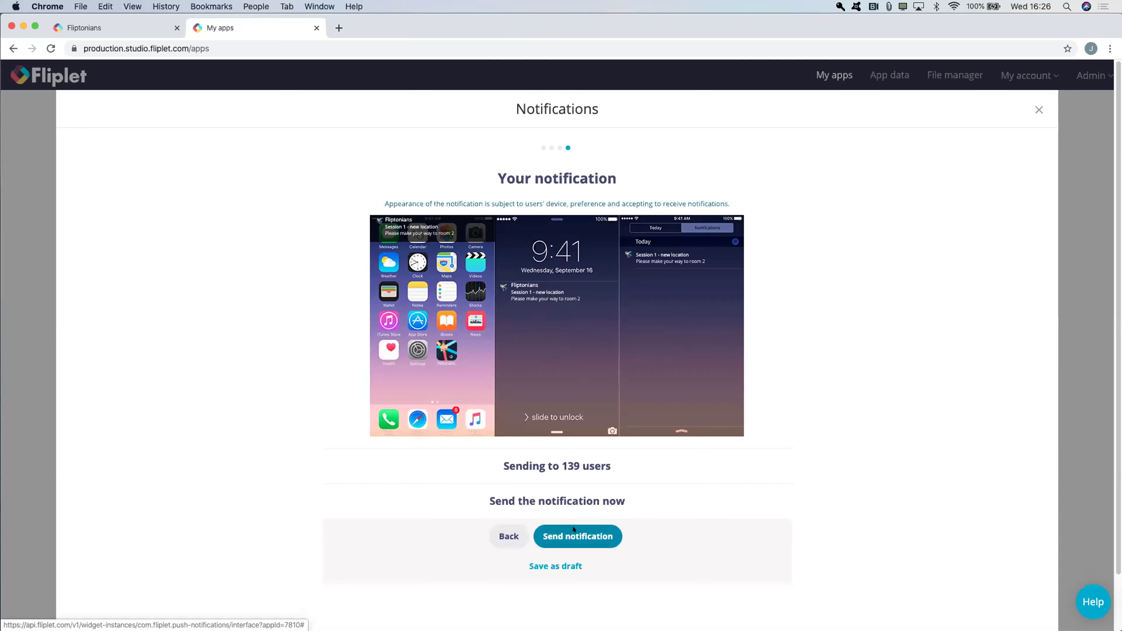
pyautogui.click(568, 535)
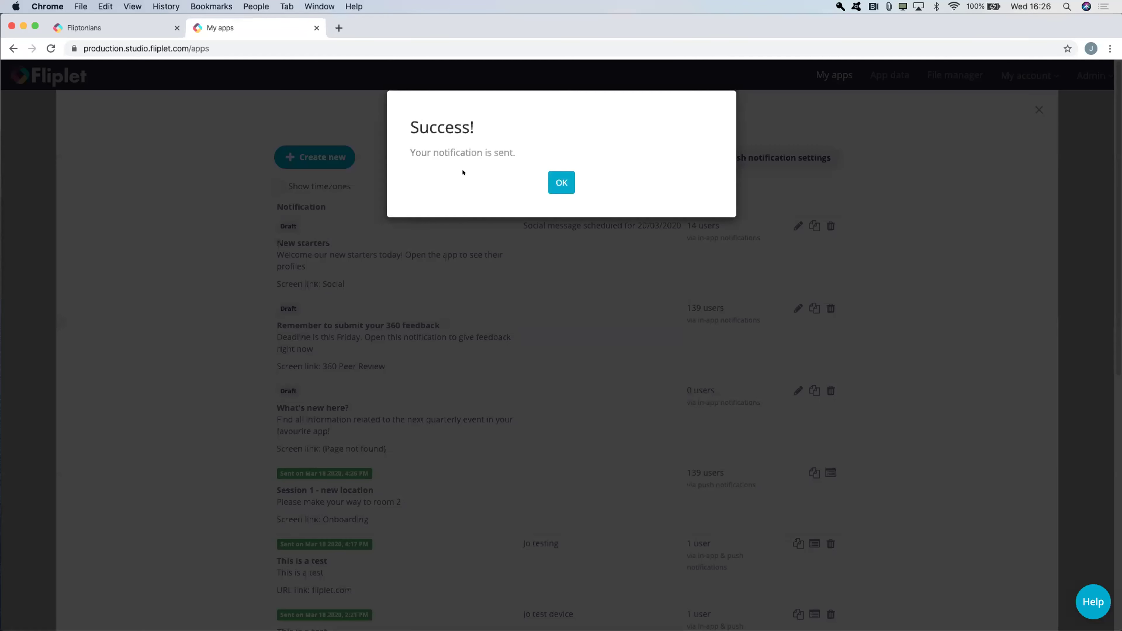
pyautogui.click(562, 182)
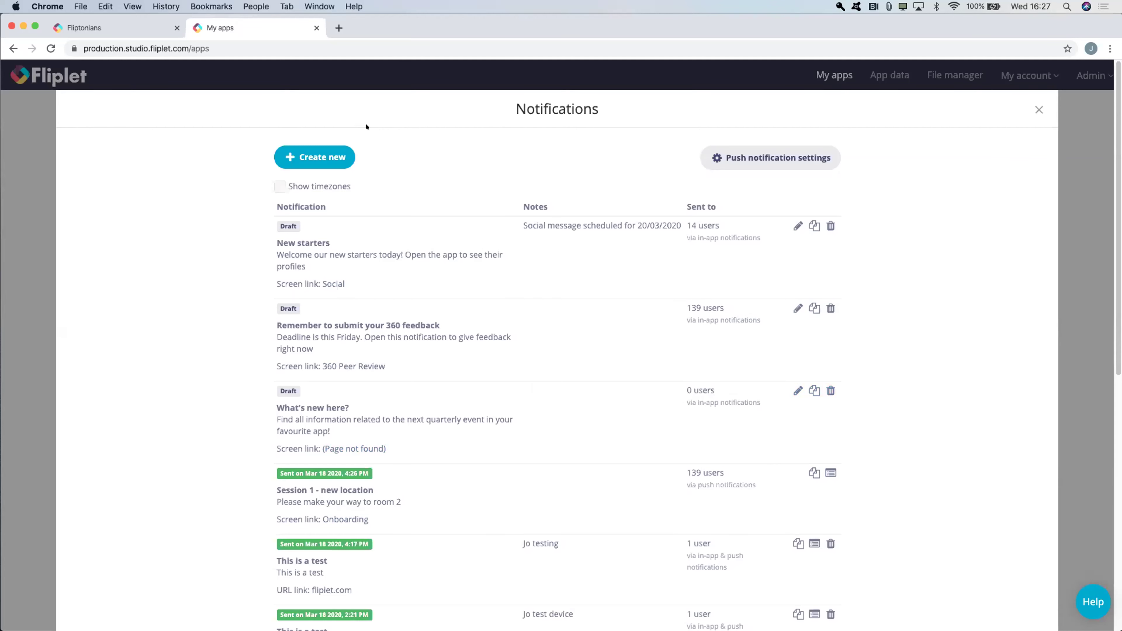
# Create another notification titled "Time to submit your expenses".
pyautogui.click(322, 150)
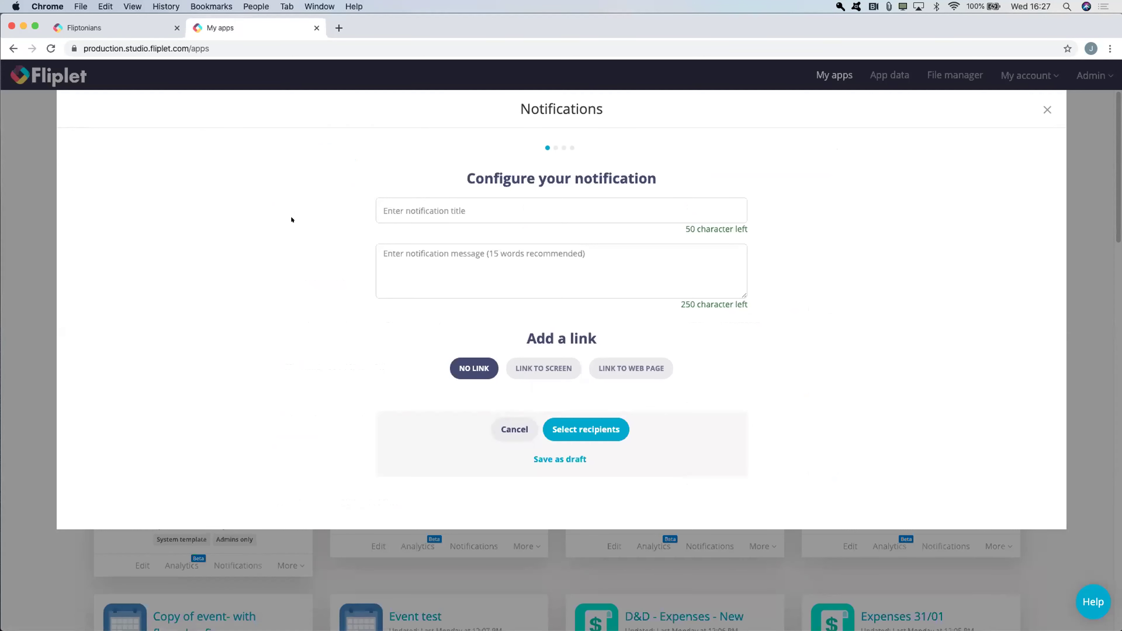
pyautogui.click(403, 201)
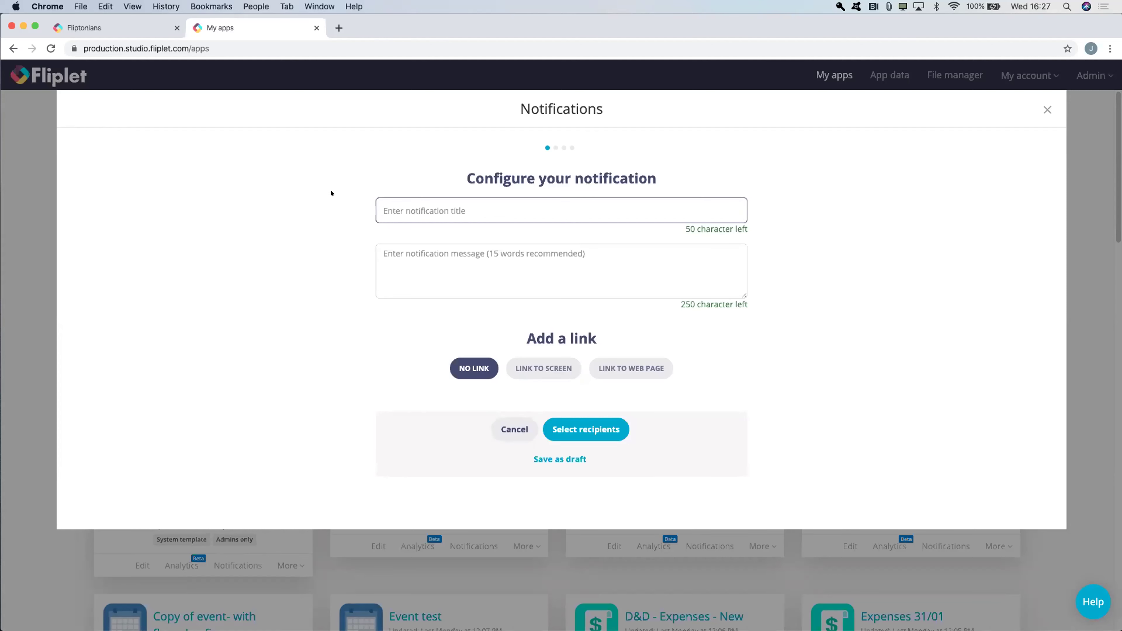
pyautogui.write('Time to submit ou')
pyautogui.press('BackSpace')
pyautogui.write('your expenses')
# Enter the message "Make sure you submit your expense for", the reviewer's full name and "to review", correcting the capitalisation of "Make".
pyautogui.click(440, 256)
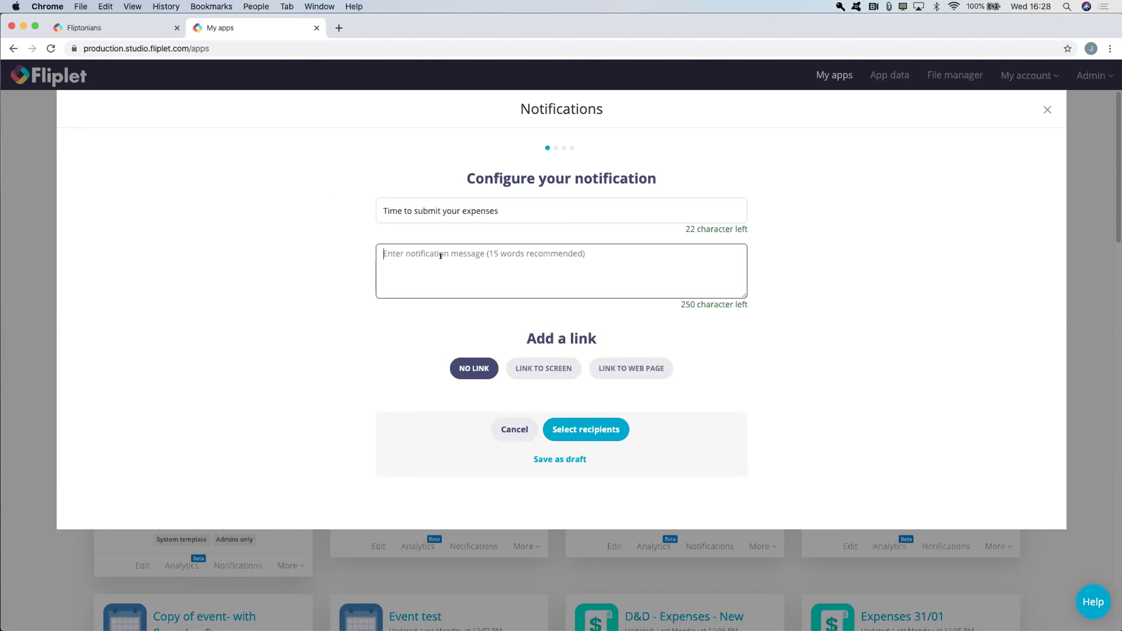
pyautogui.write('MAke sure you si')
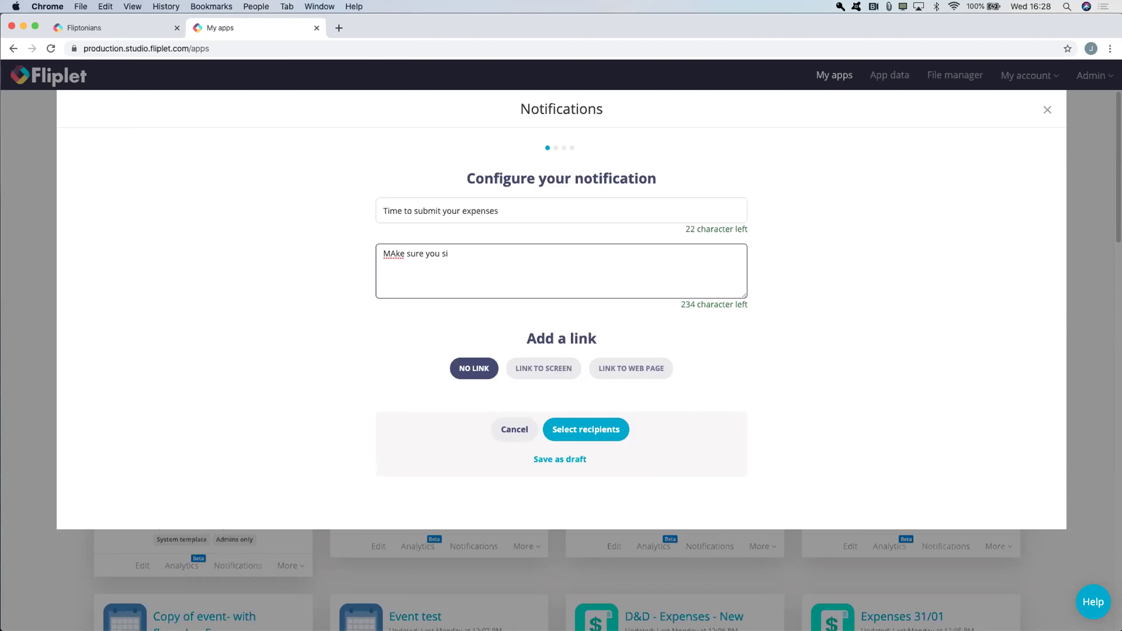
pyautogui.press('BackSpace')
pyautogui.write('ubmit your expense for Jane Doe to review')
pyautogui.click(395, 254)
pyautogui.press('BackSpace')
pyautogui.write('a')
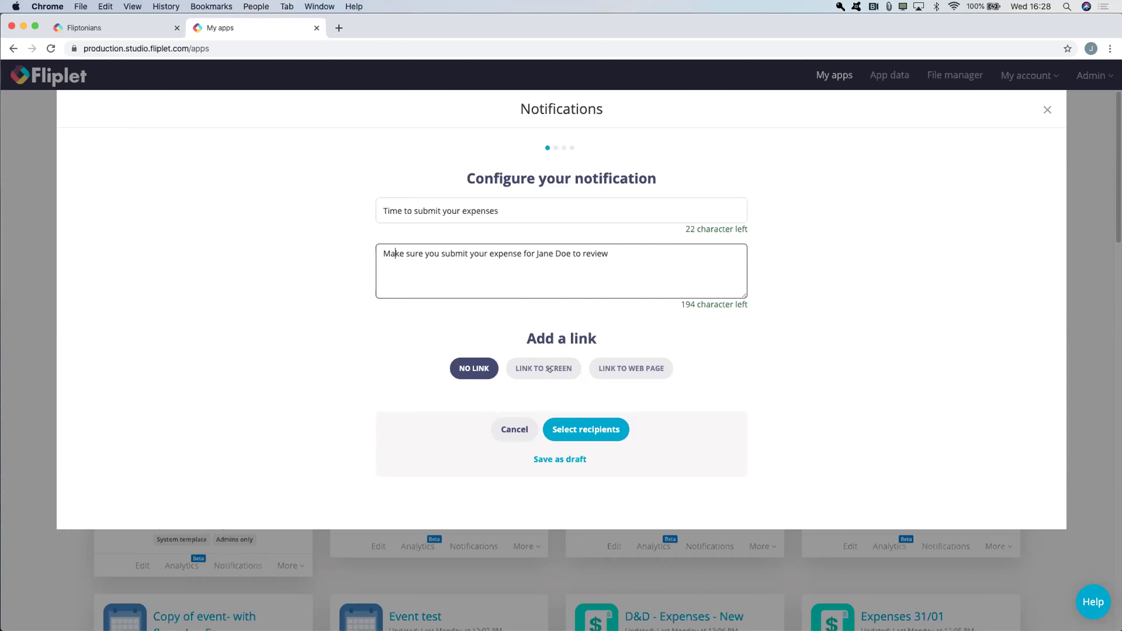
# Target signed-in users without adding a link, and add a recipient filter on the Department field.
pyautogui.click(578, 427)
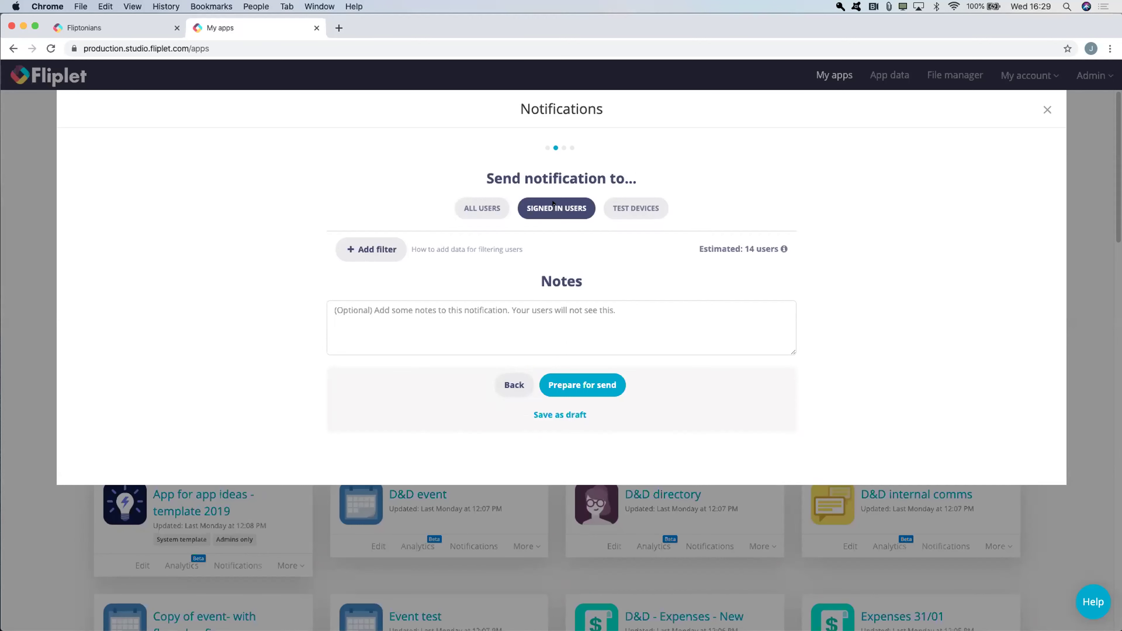
pyautogui.click(370, 249)
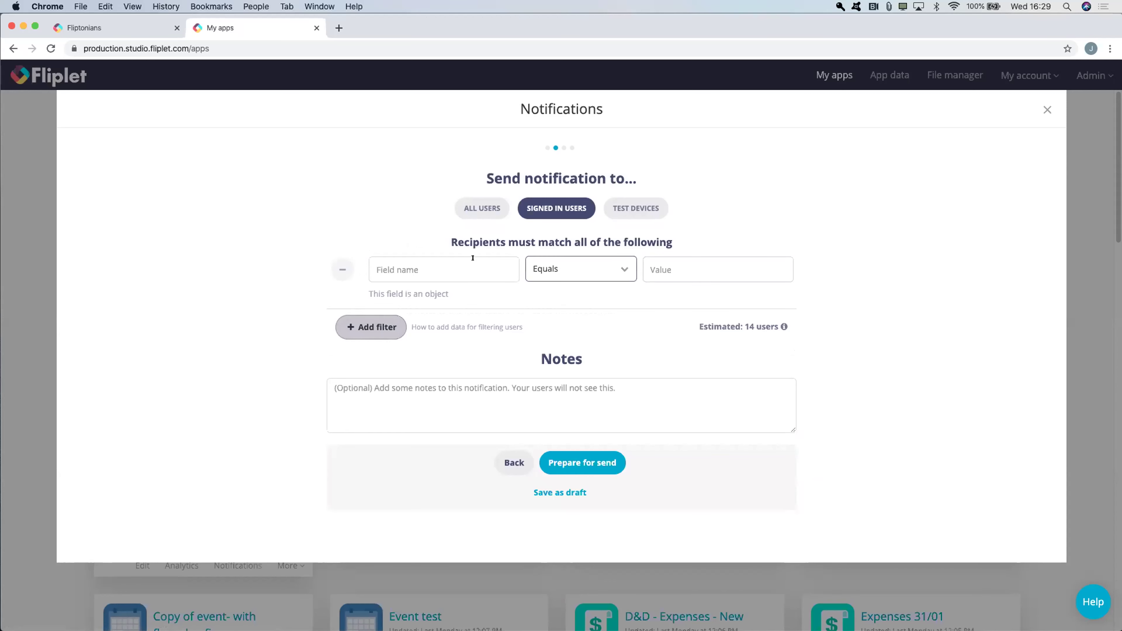
pyautogui.click(459, 265)
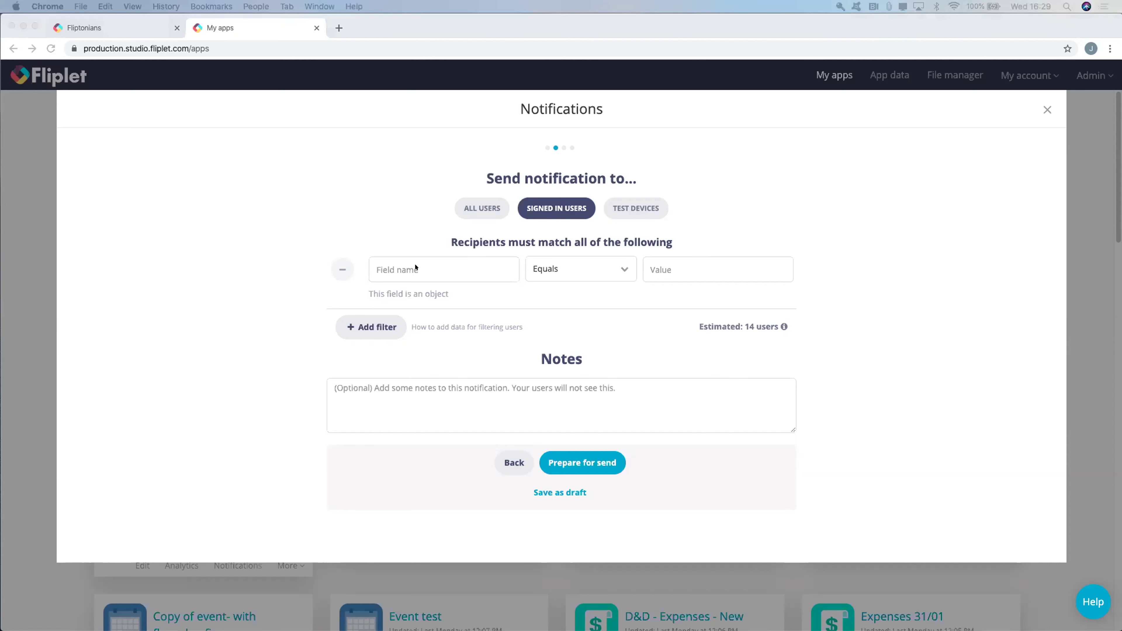
pyautogui.click(394, 265)
pyautogui.write('Department')
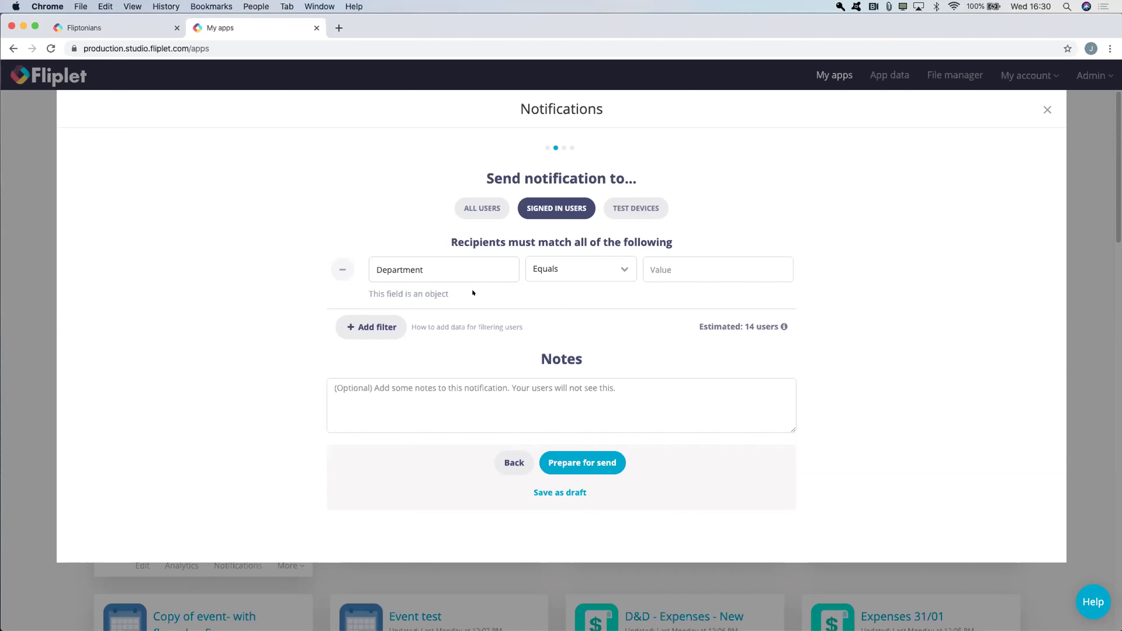
pyautogui.click(420, 275)
# Set the Department filter's condition to "Is one of" with the value Sales, and update the recipient estimate.
pyautogui.click(585, 269)
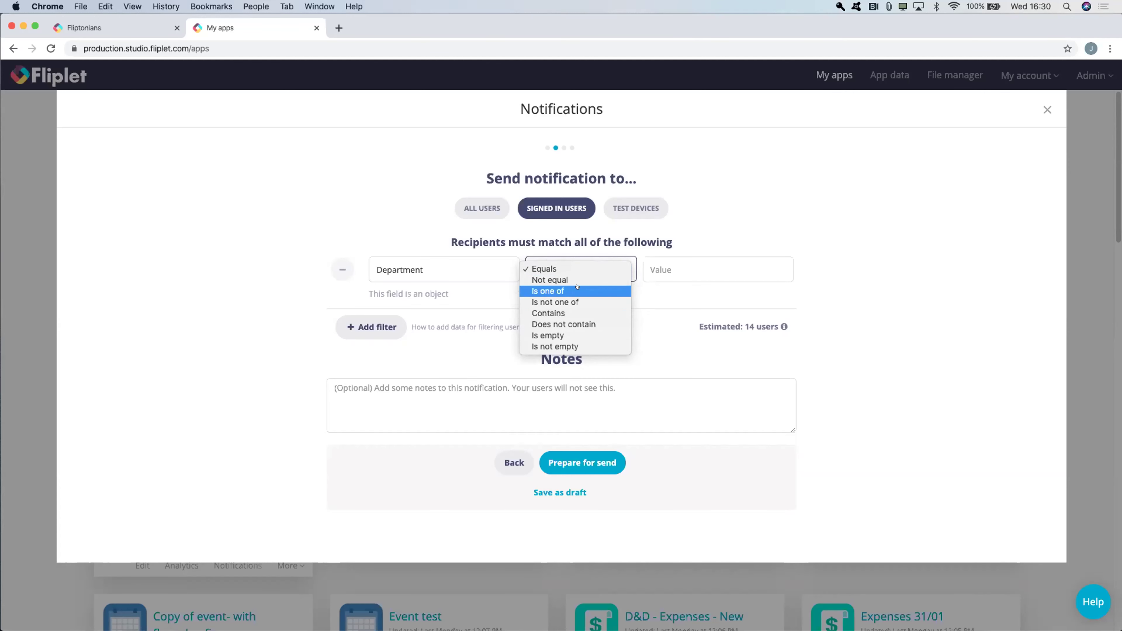
pyautogui.click(556, 269)
pyautogui.click(650, 268)
pyautogui.write('Sales')
pyautogui.press('Return')
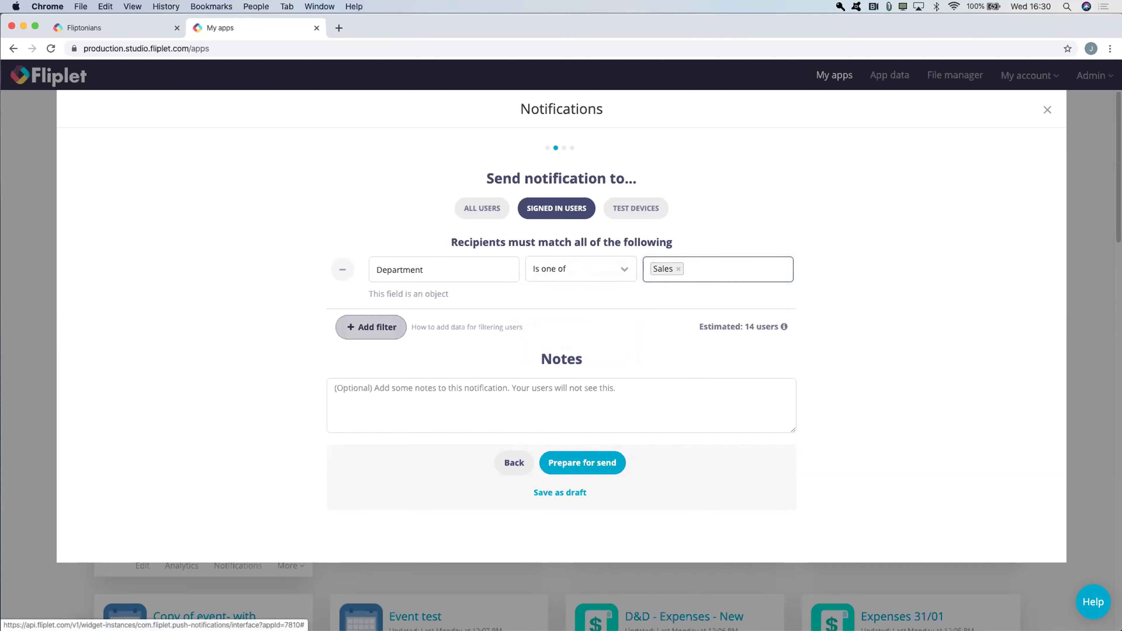
pyautogui.click(748, 302)
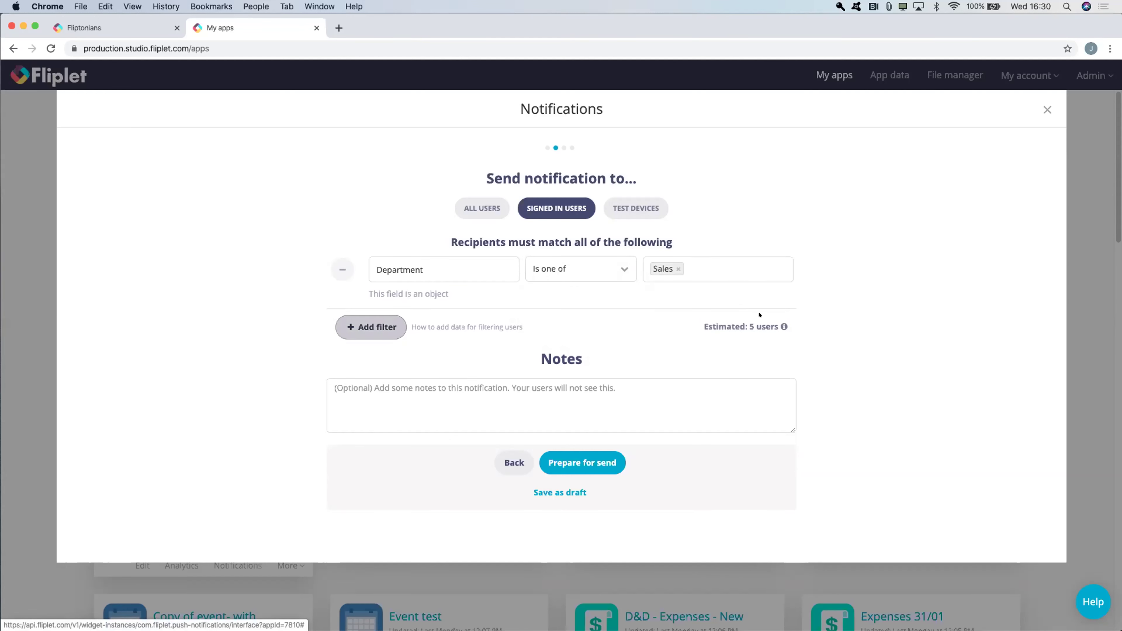
# Add "Customer Succes" as another accepted value of the Department filter.
pyautogui.click(739, 273)
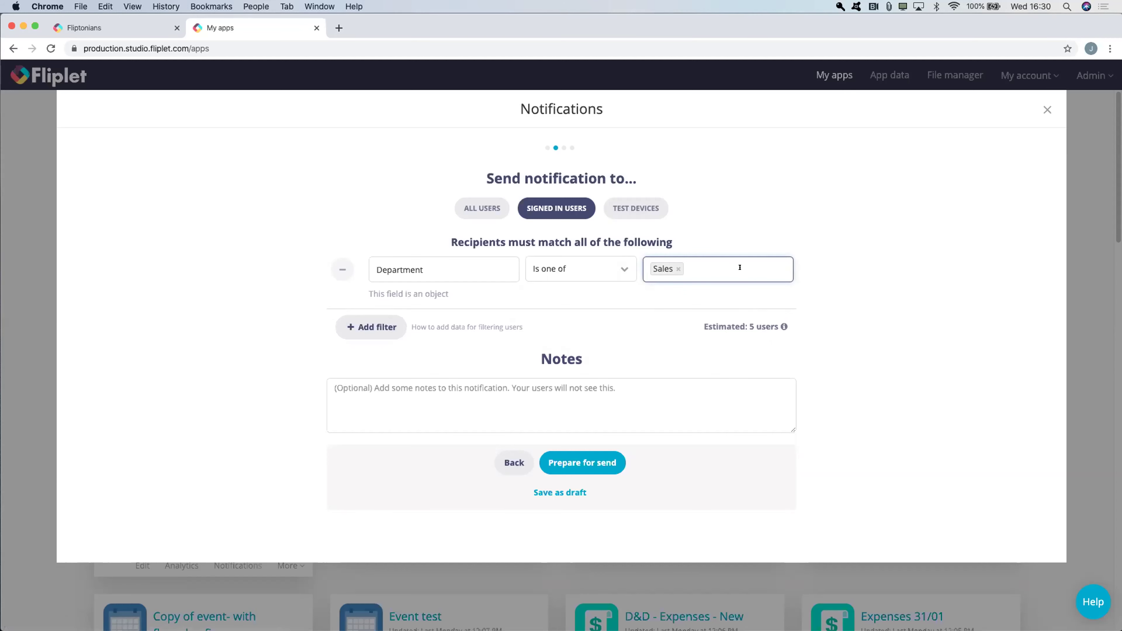
pyautogui.write('Customer Succes')
pyautogui.press('Tab')
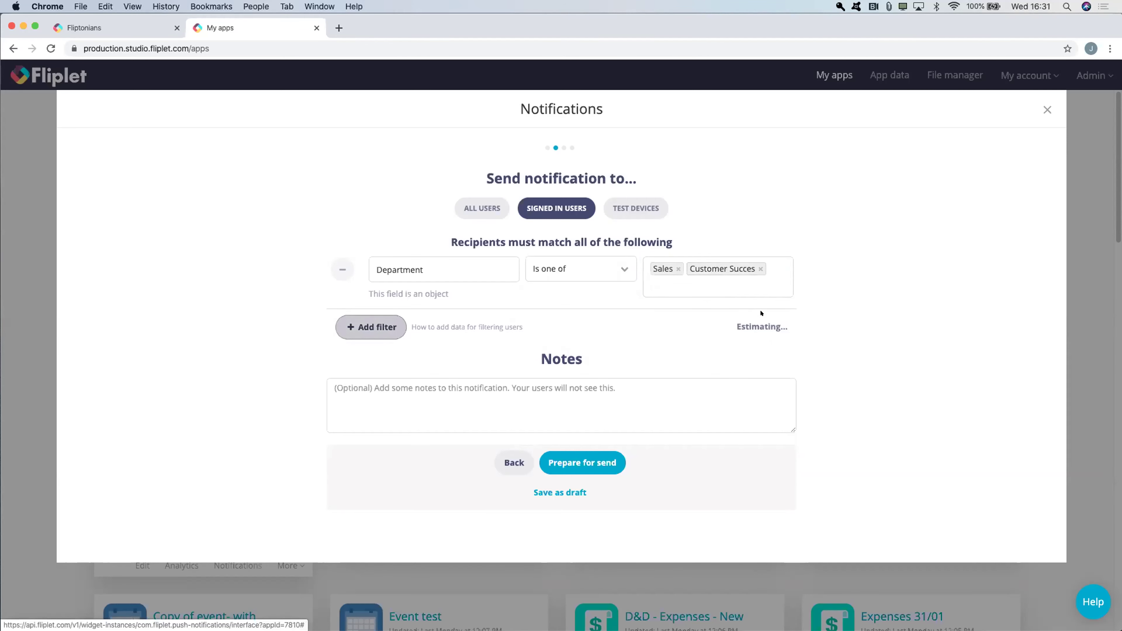
# Replace the misspelled "Customer Succes" value in the Department filter with "Customer Success" and refresh the recipient estimate.
pyautogui.click(753, 283)
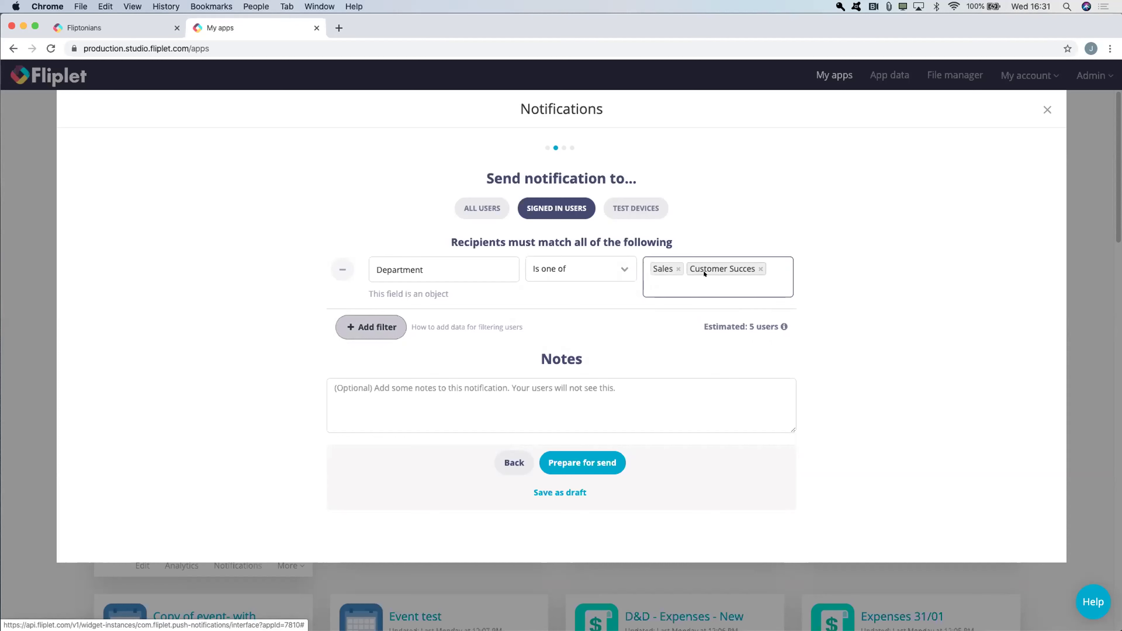
pyautogui.click(758, 268)
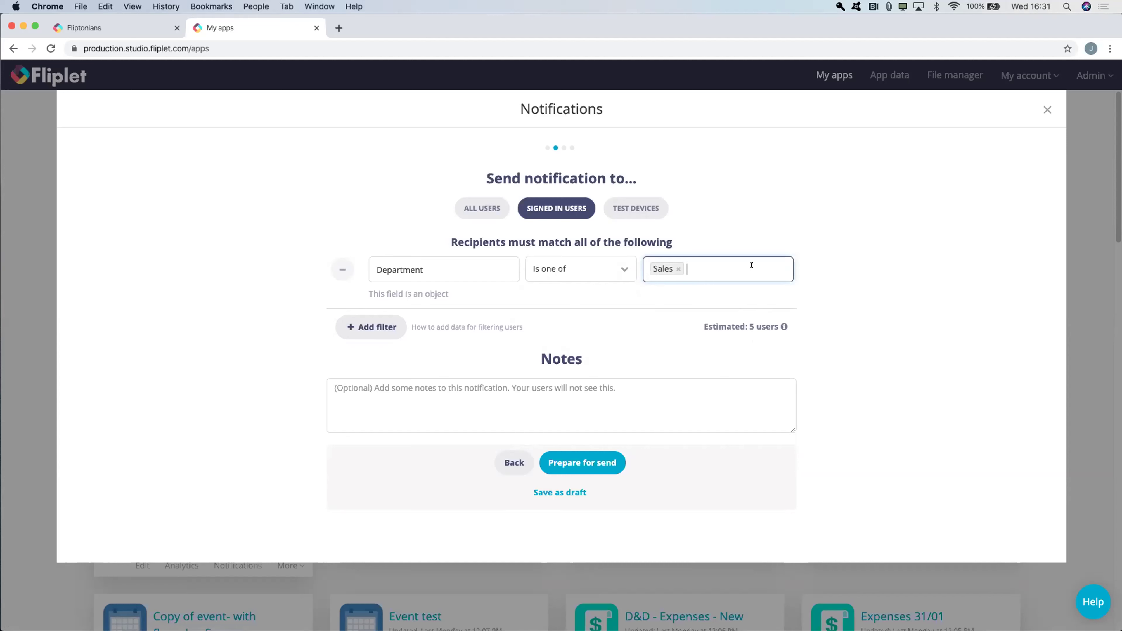
pyautogui.write('Customer Success')
pyautogui.press('Tab')
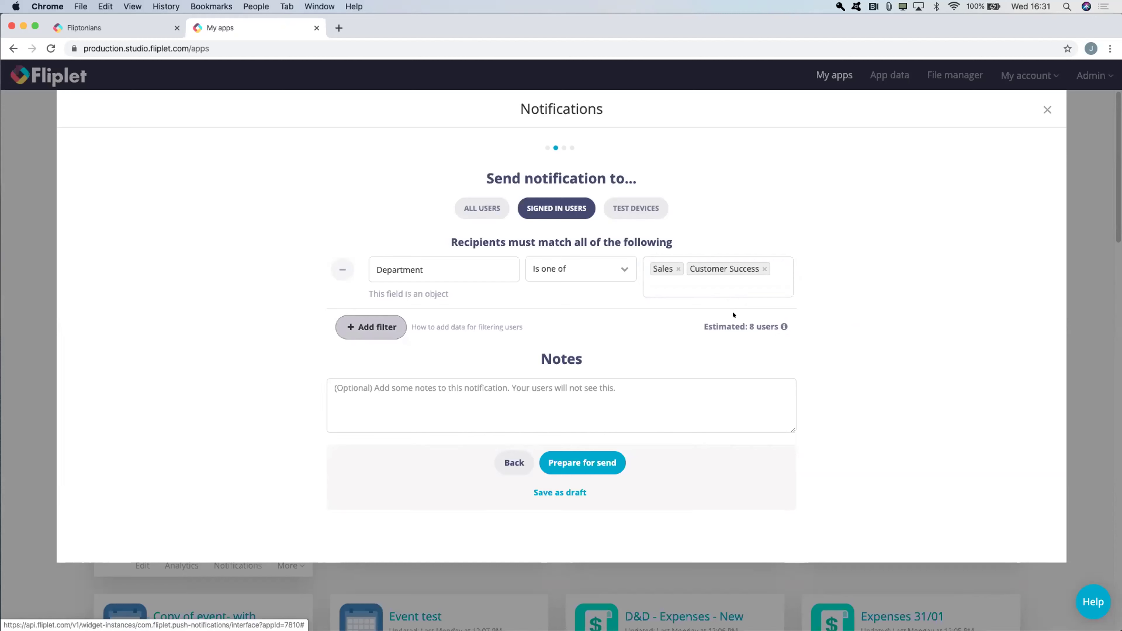
# Add the internal note "Reminding CS and Sales about expenses" to the notification.
pyautogui.click(529, 399)
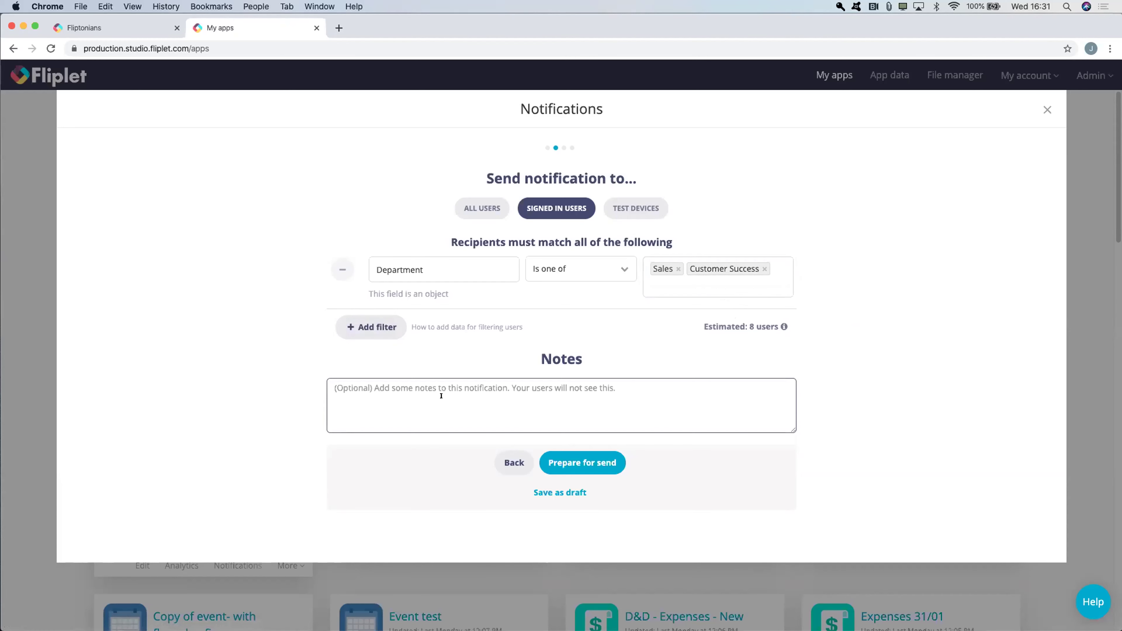
pyautogui.write('Reminding ')
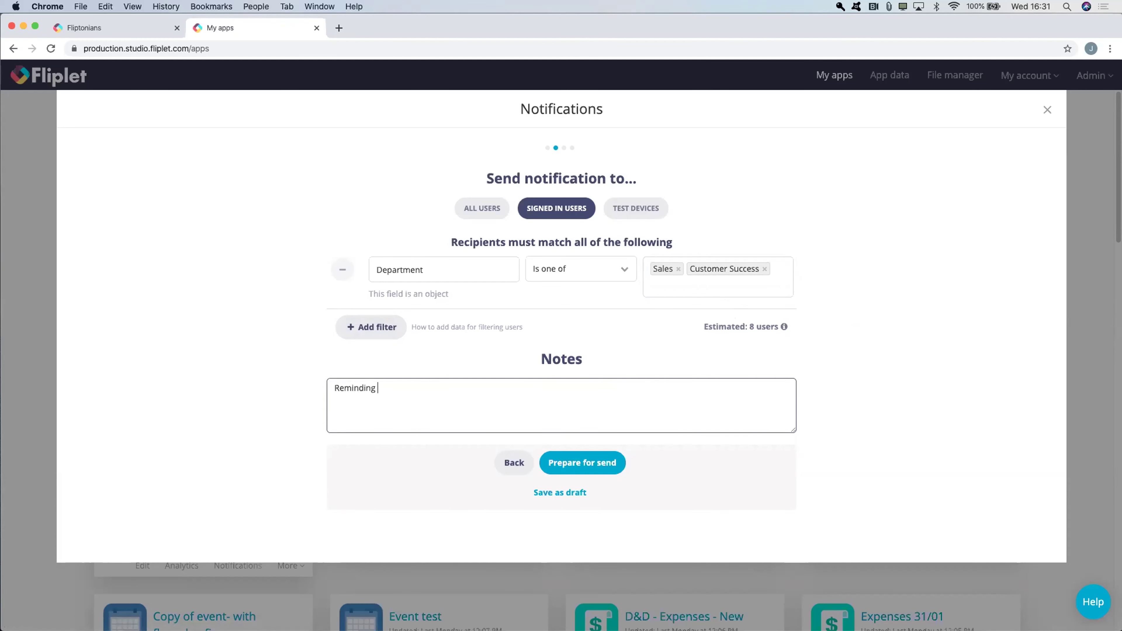
pyautogui.write('CS and Sales about expenses')
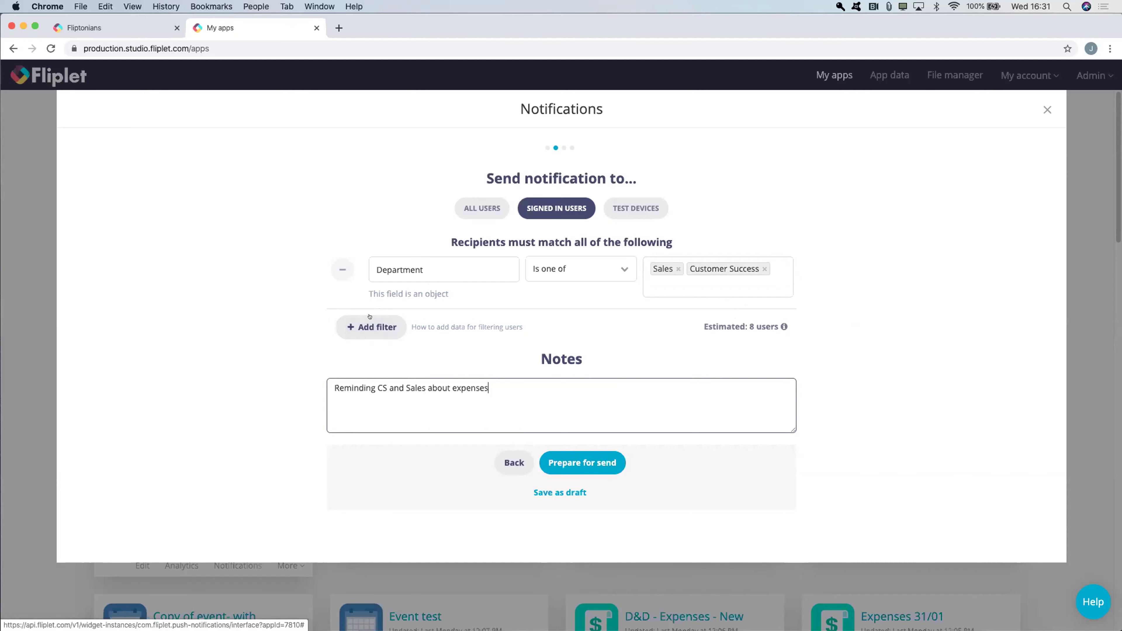
pyautogui.click(371, 326)
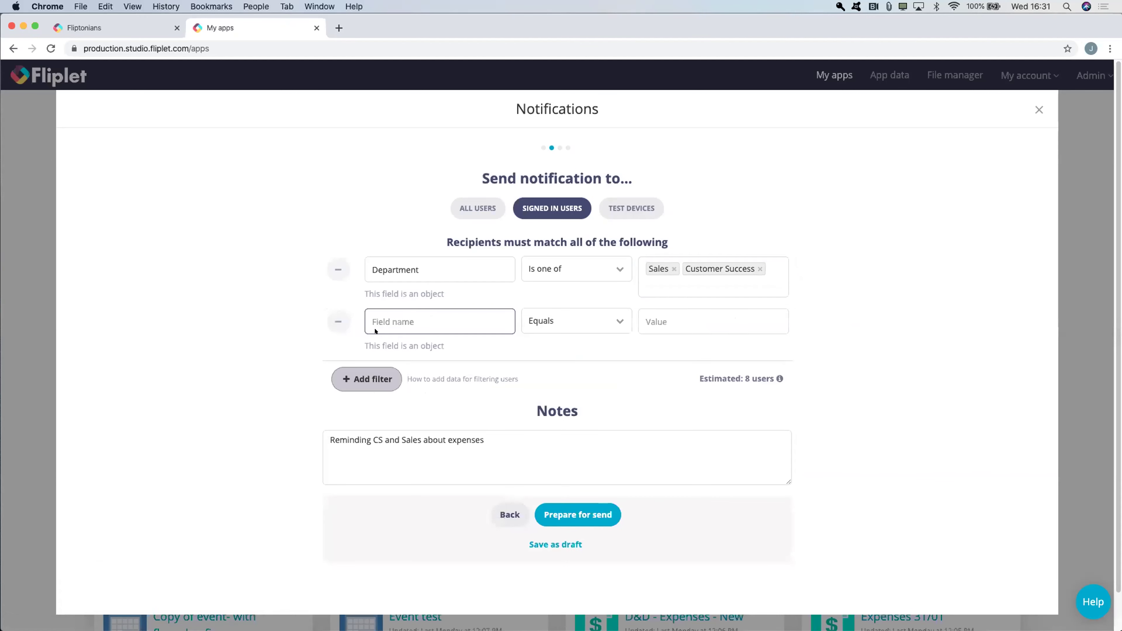
pyautogui.click(370, 373)
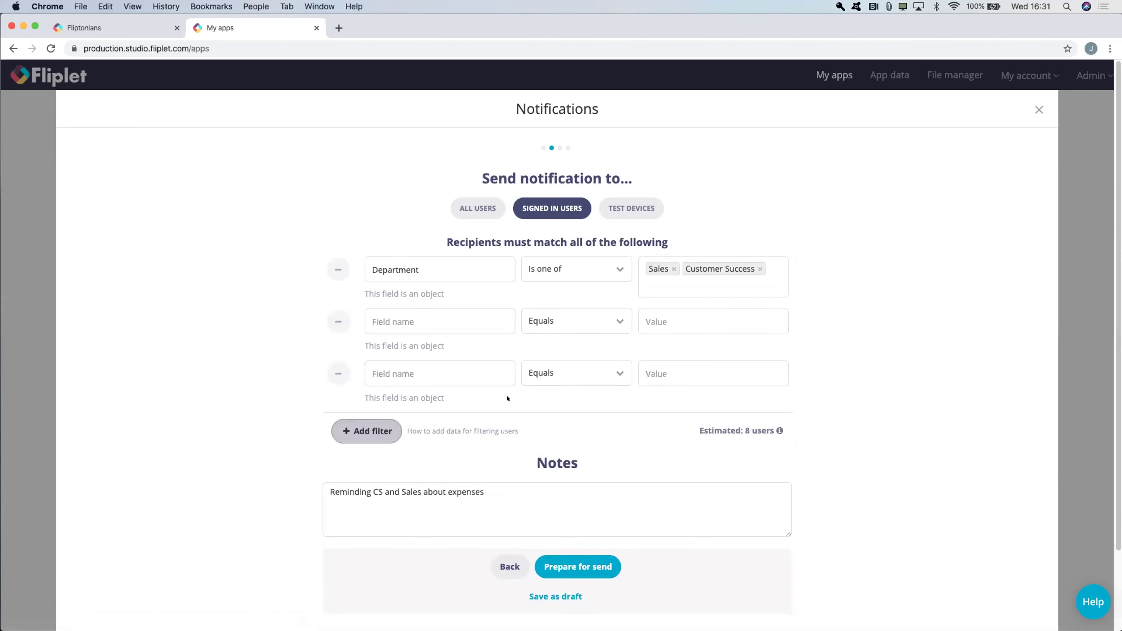
pyautogui.click(333, 373)
pyautogui.click(336, 321)
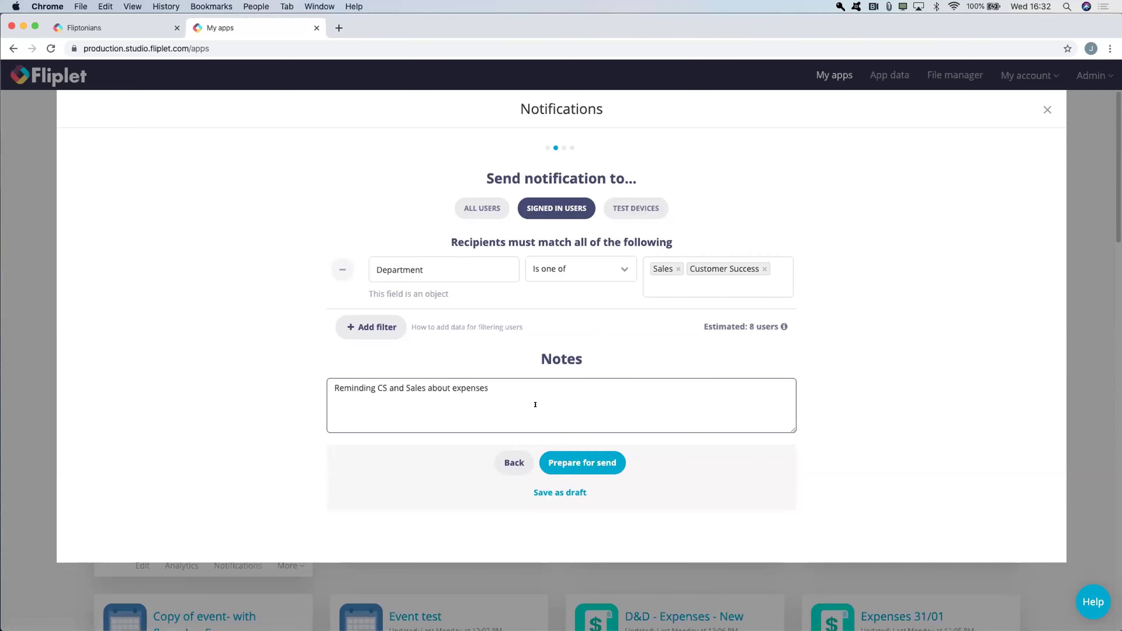
# Proceed to the sending options and choose the "Later" option with 23 March 2020 as the send date.
pyautogui.click(575, 461)
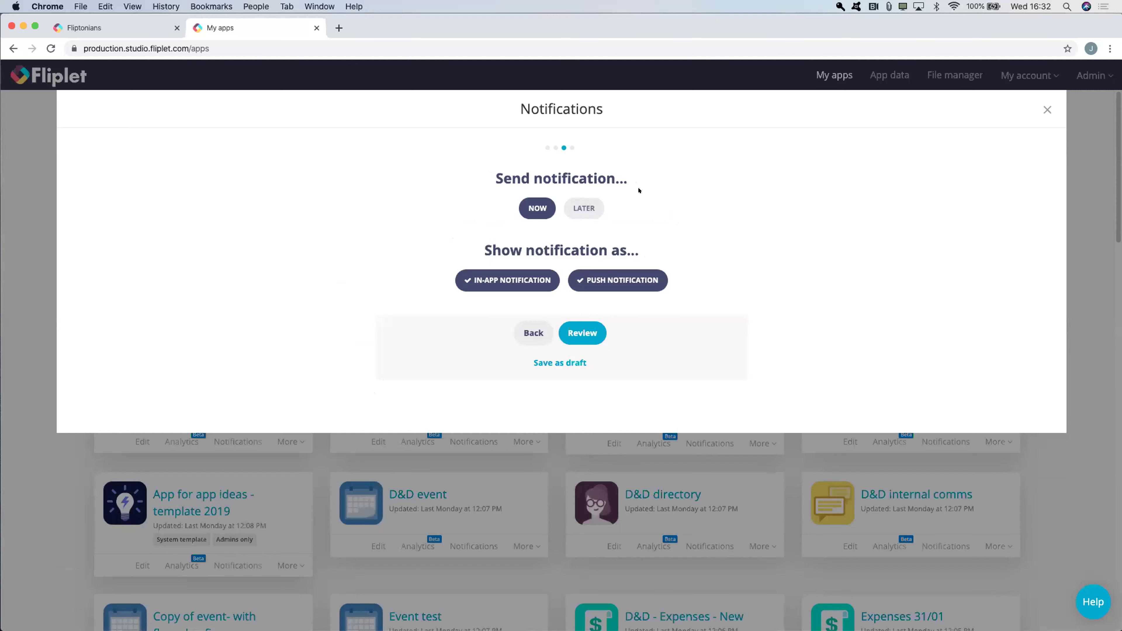
pyautogui.click(584, 209)
pyautogui.scroll(-1, 732, 231)
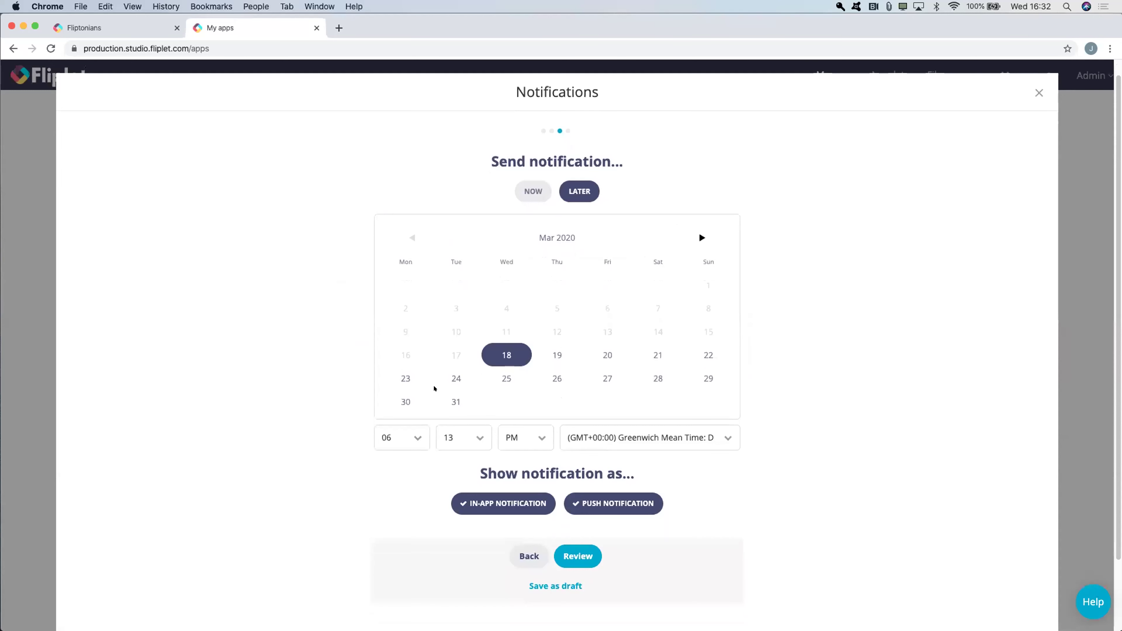
pyautogui.click(398, 374)
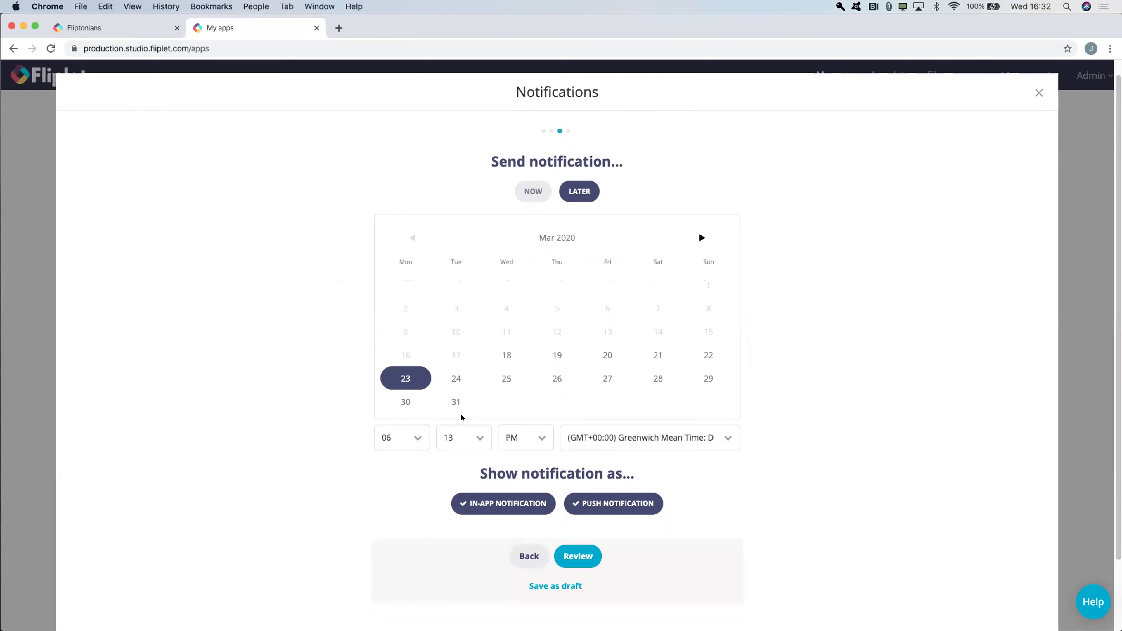
# Set the send time to 10:00 AM and look through the time zones, keeping Greenwich Mean Time.
pyautogui.click(415, 436)
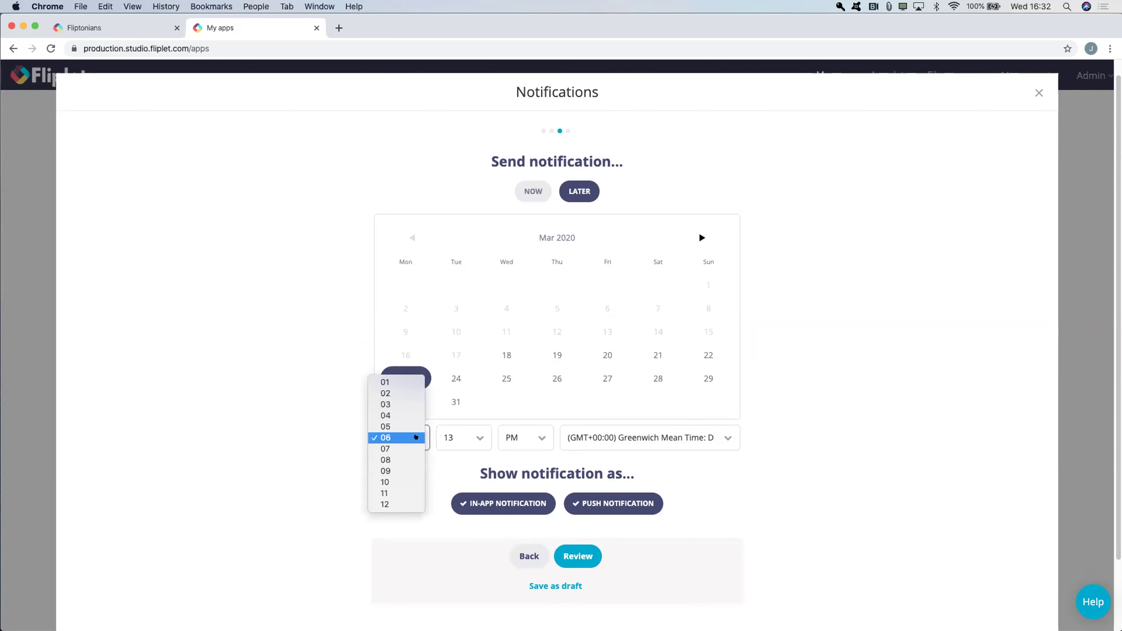
pyautogui.click(401, 482)
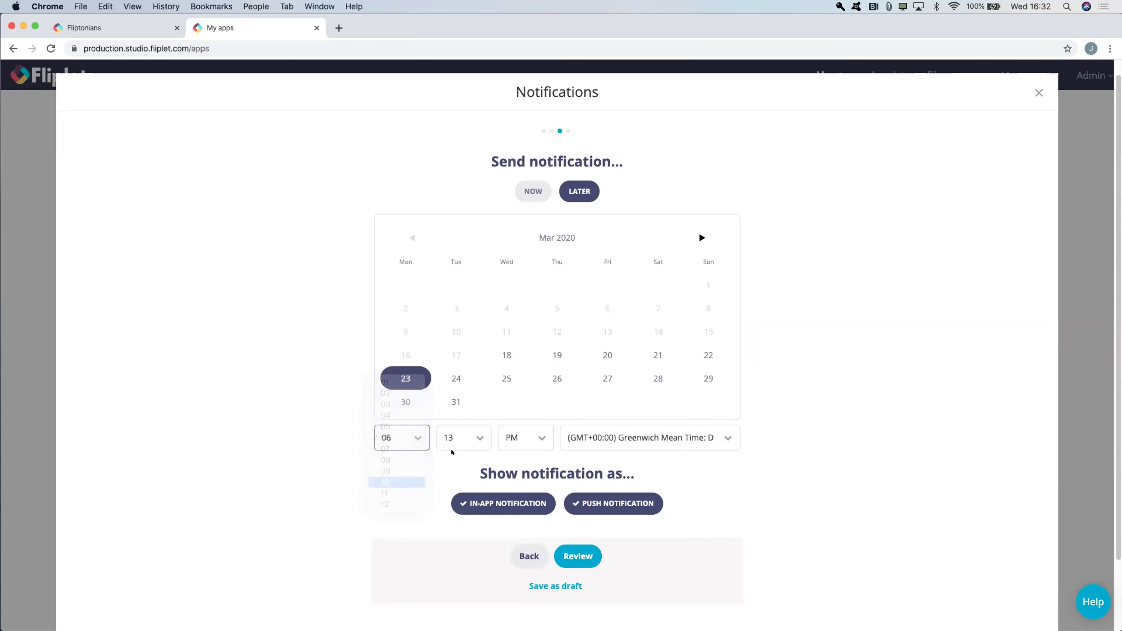
pyautogui.click(463, 437)
pyautogui.click(440, 293)
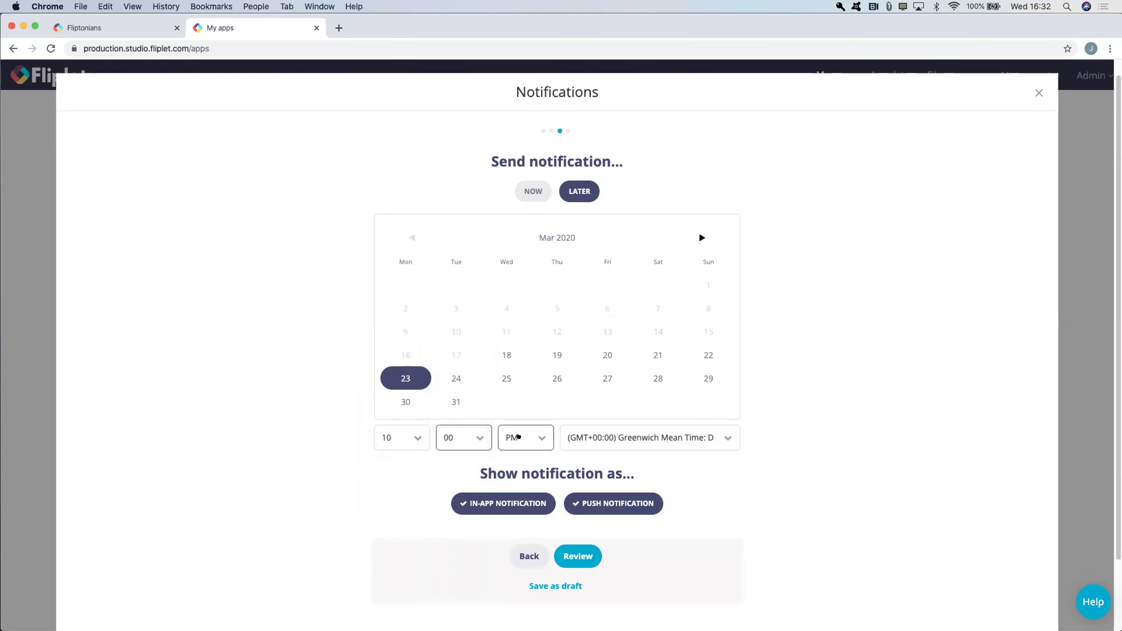
pyautogui.click(515, 437)
pyautogui.click(512, 425)
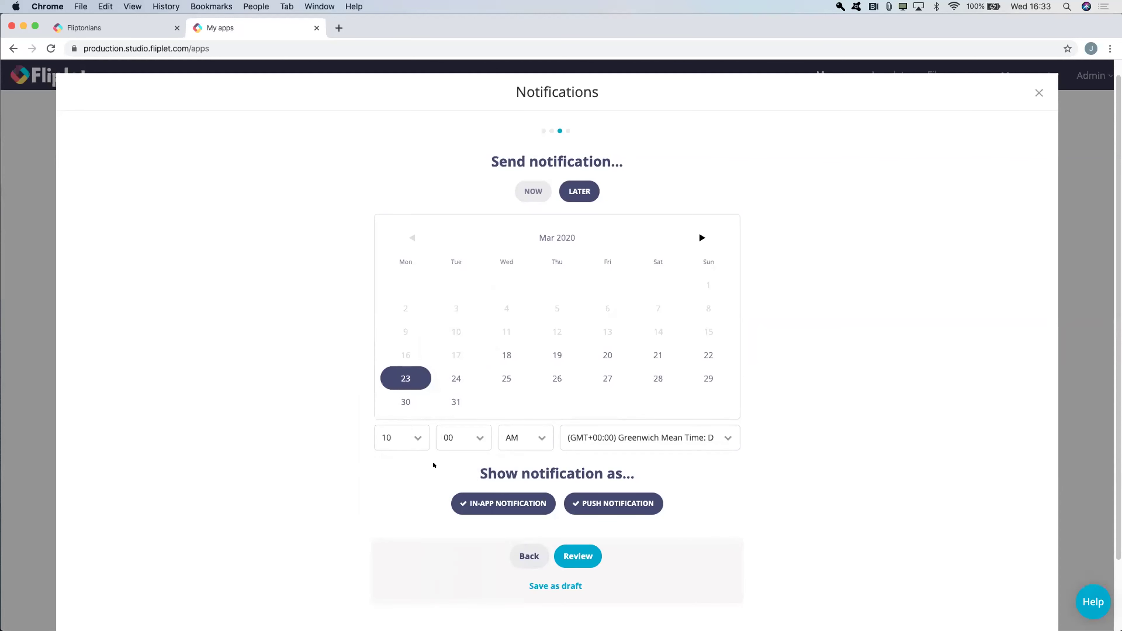
pyautogui.click(643, 438)
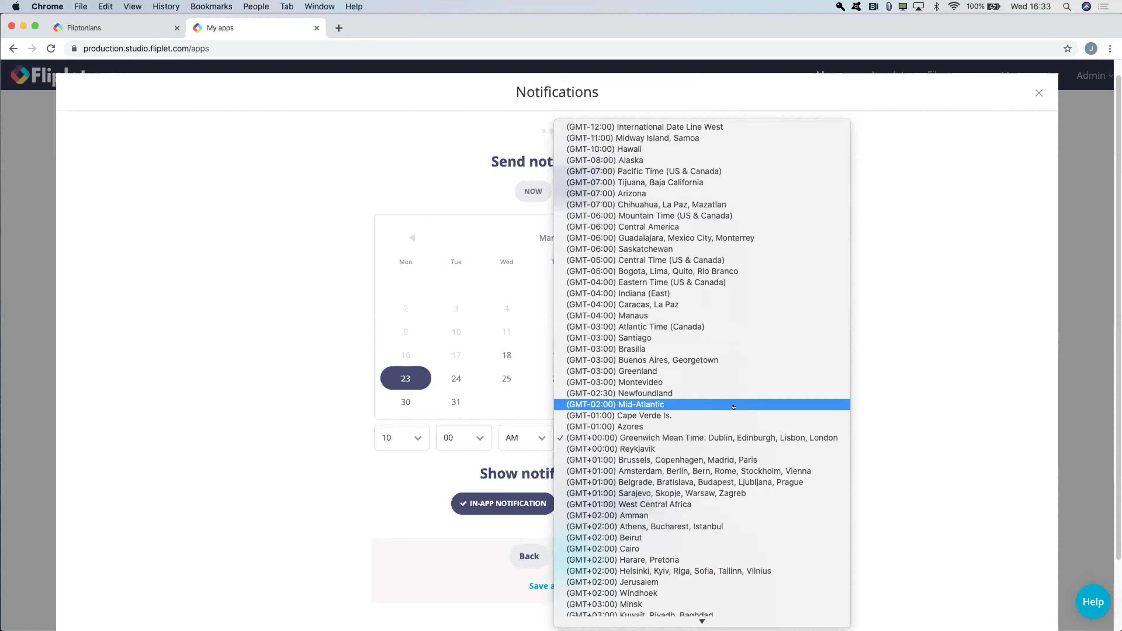
pyautogui.click(905, 417)
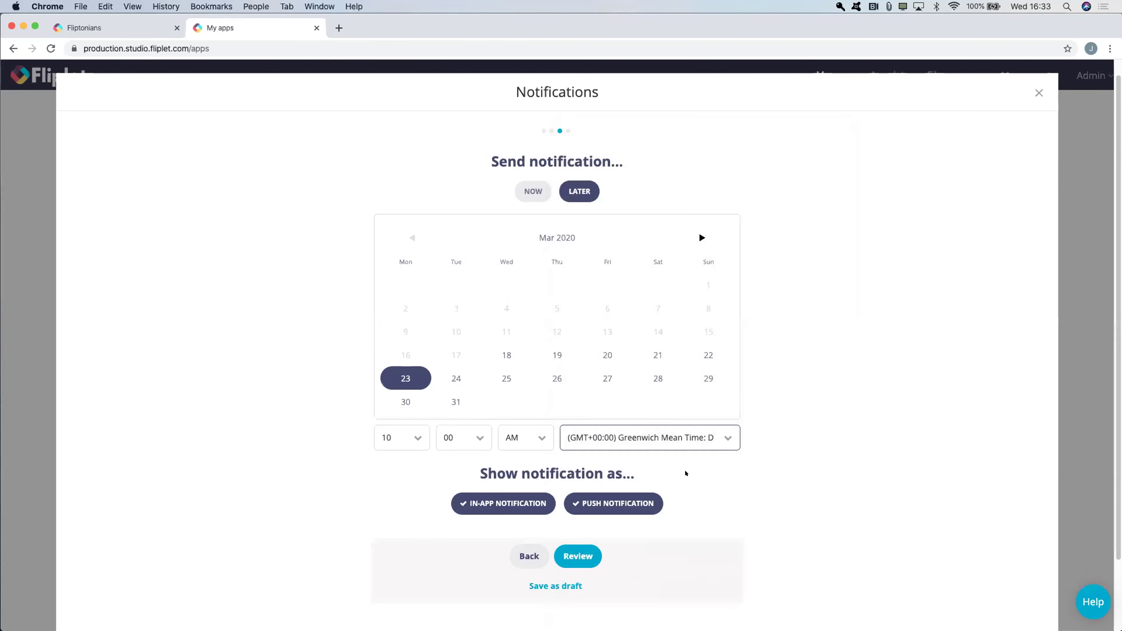
# Review the notification's preview, recipients and send date, schedule it, and dismiss the confirmation.
pyautogui.scroll(-2, 648, 462)
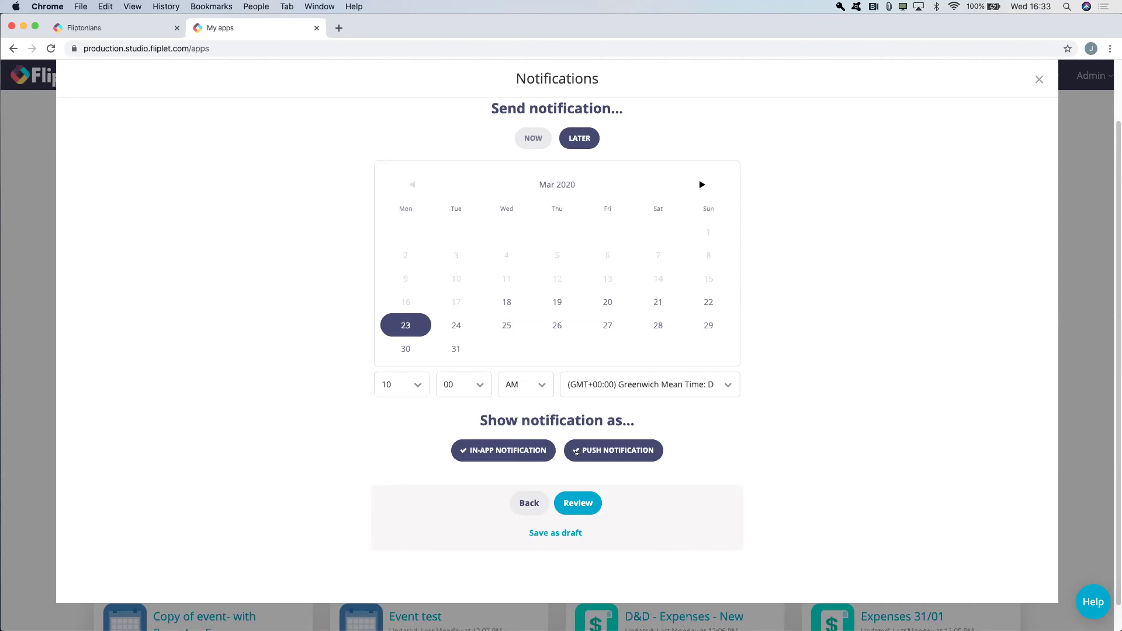
pyautogui.click(578, 502)
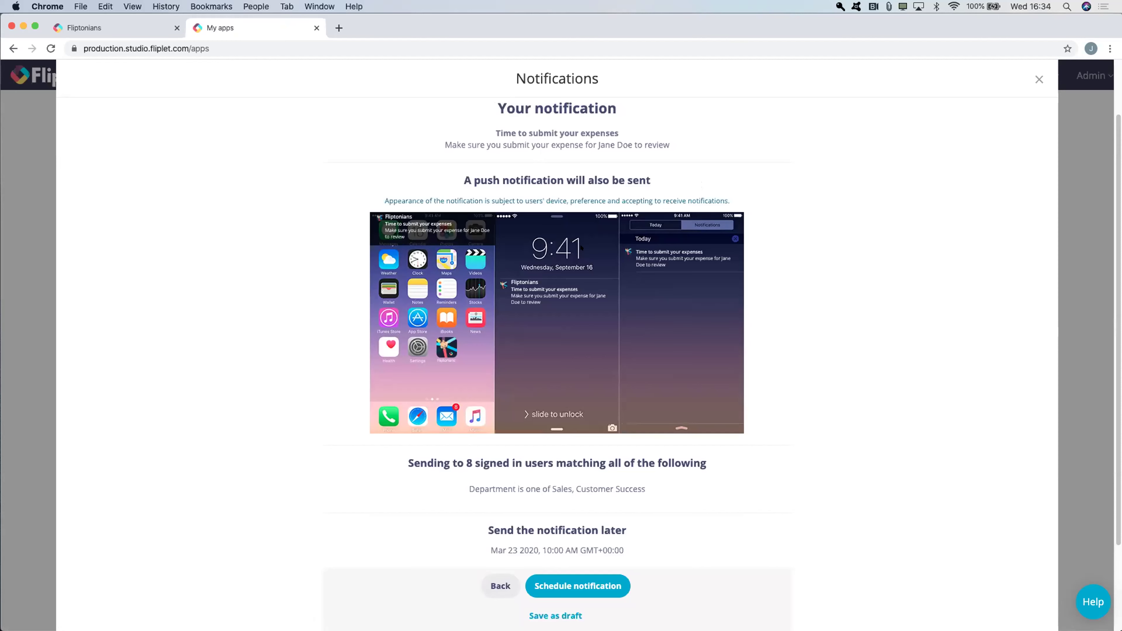
pyautogui.scroll(-3, 581, 247)
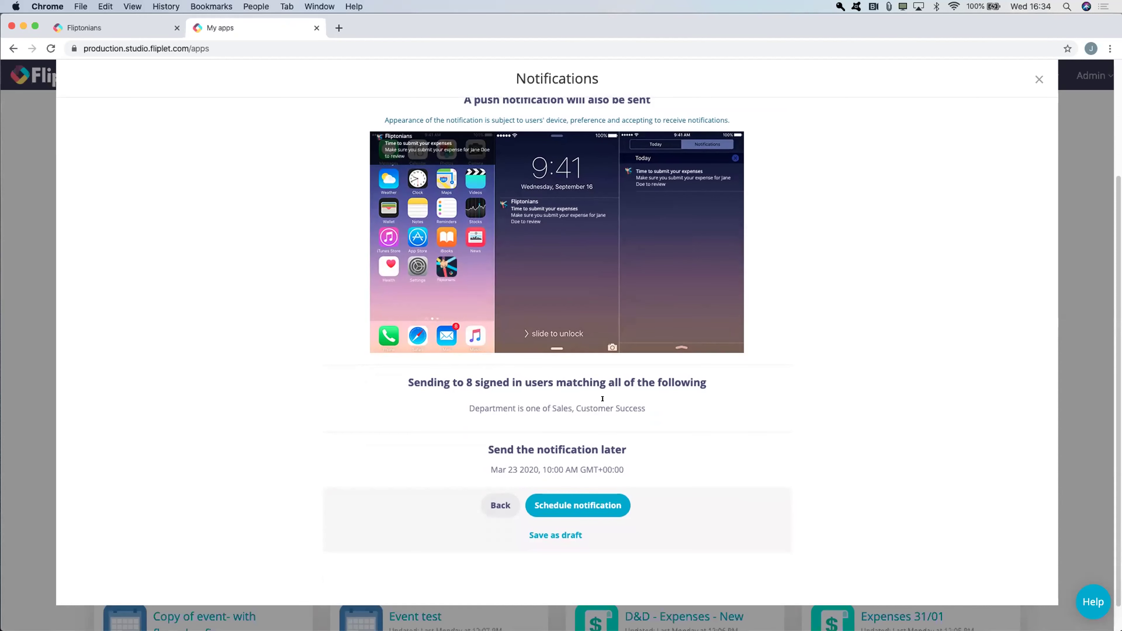
pyautogui.scroll(-1, 646, 428)
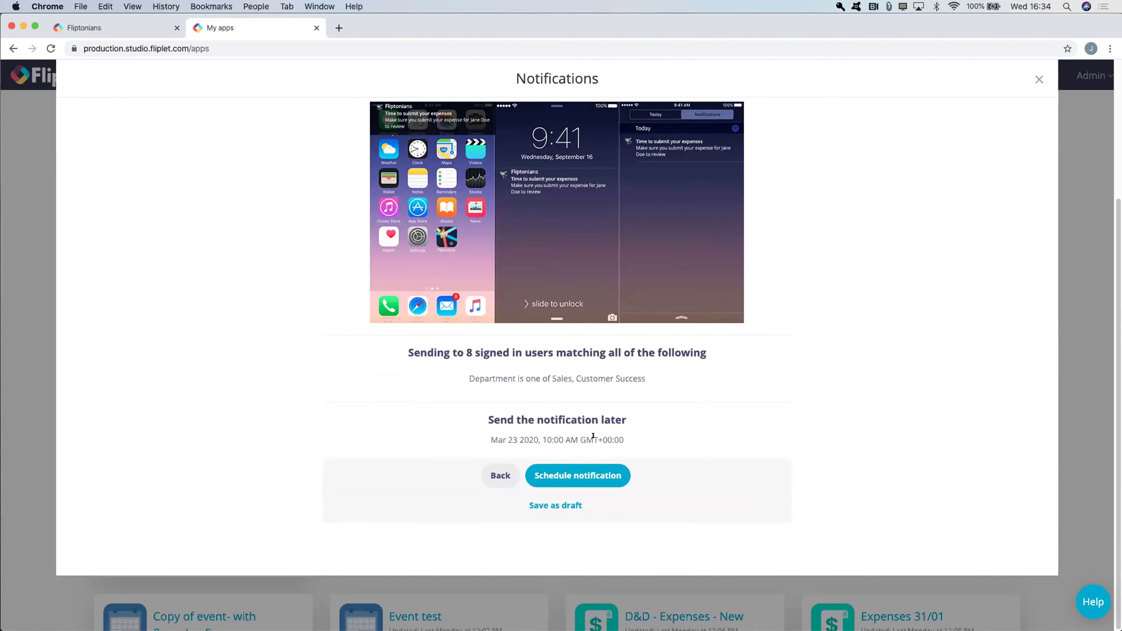
pyautogui.click(580, 473)
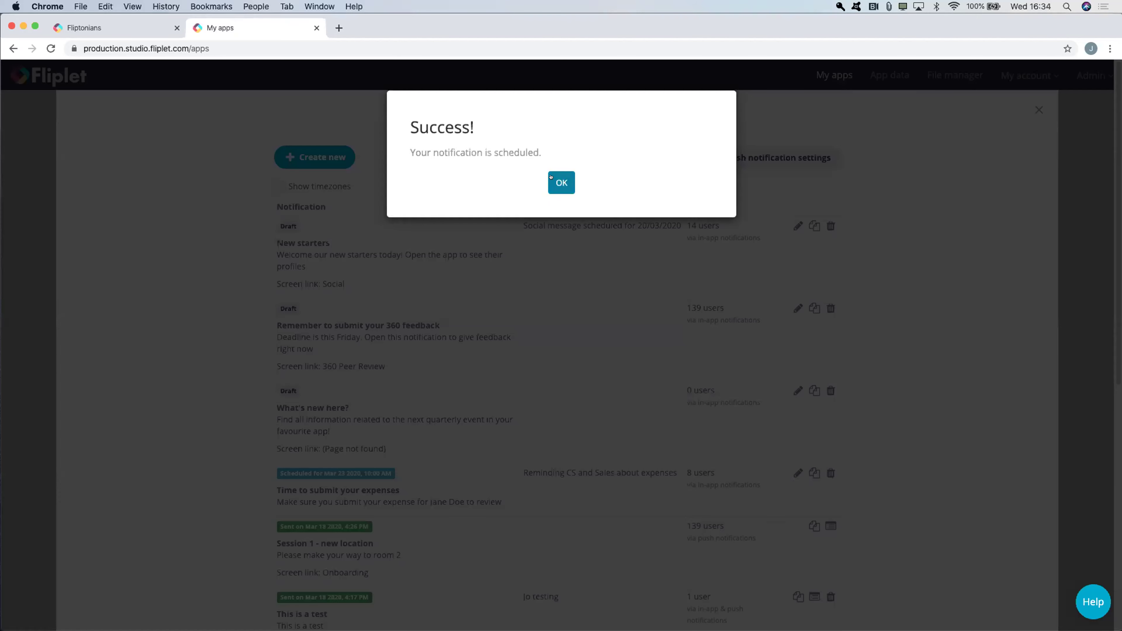
pyautogui.click(559, 182)
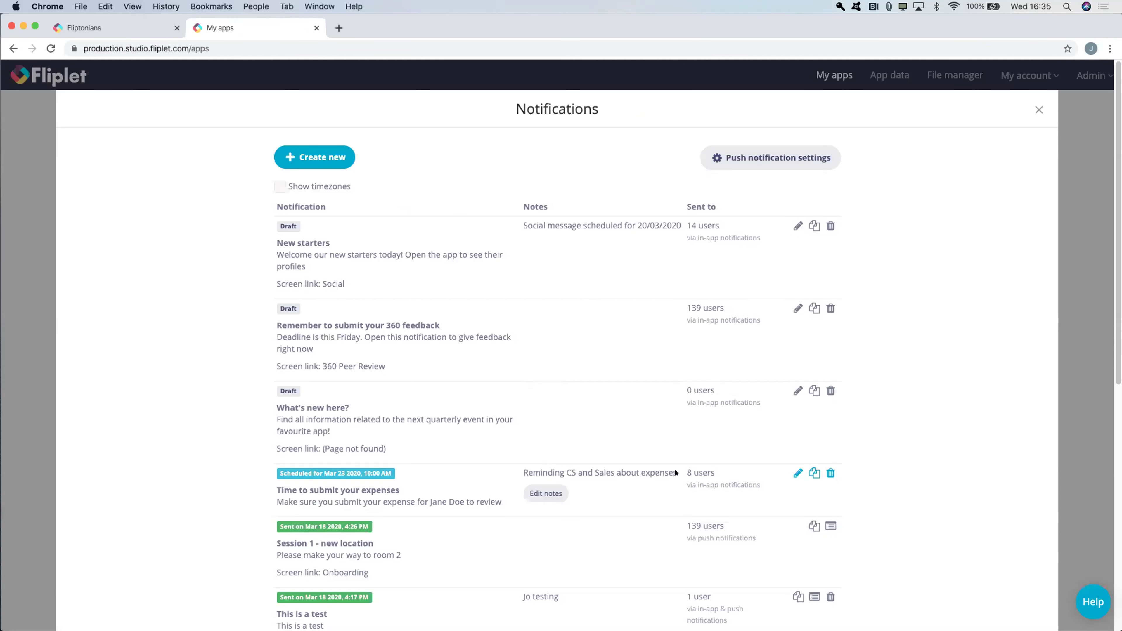
# Duplicate the scheduled "Time to submit your expenses" notification and replace the reviewer's name in its message with another reviewer's full name.
pyautogui.click(814, 472)
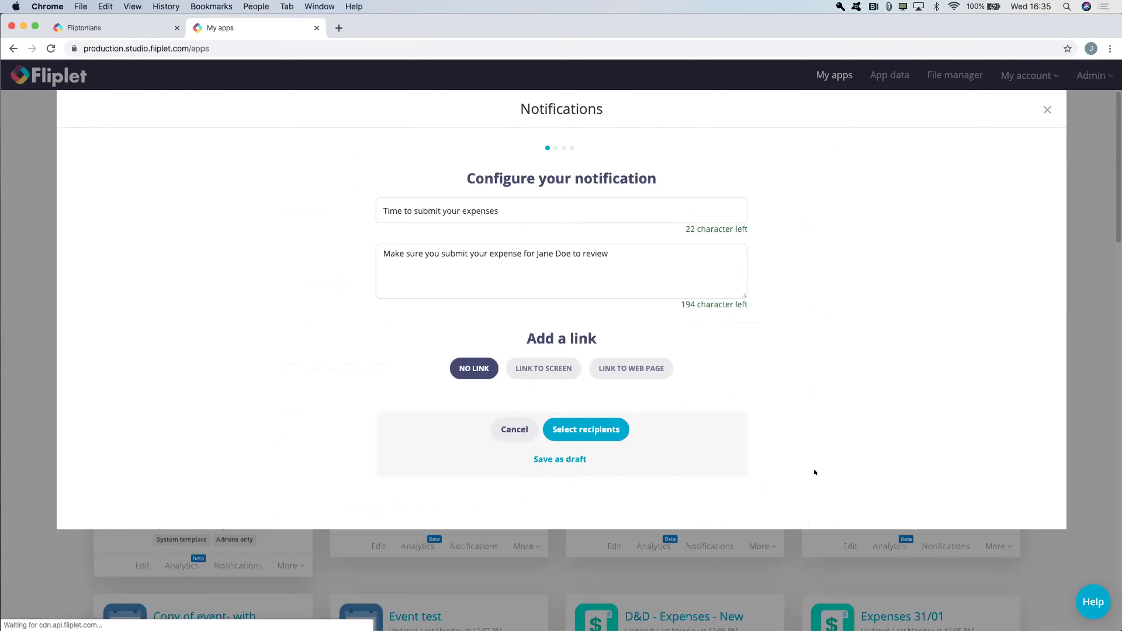
pyautogui.click(603, 257)
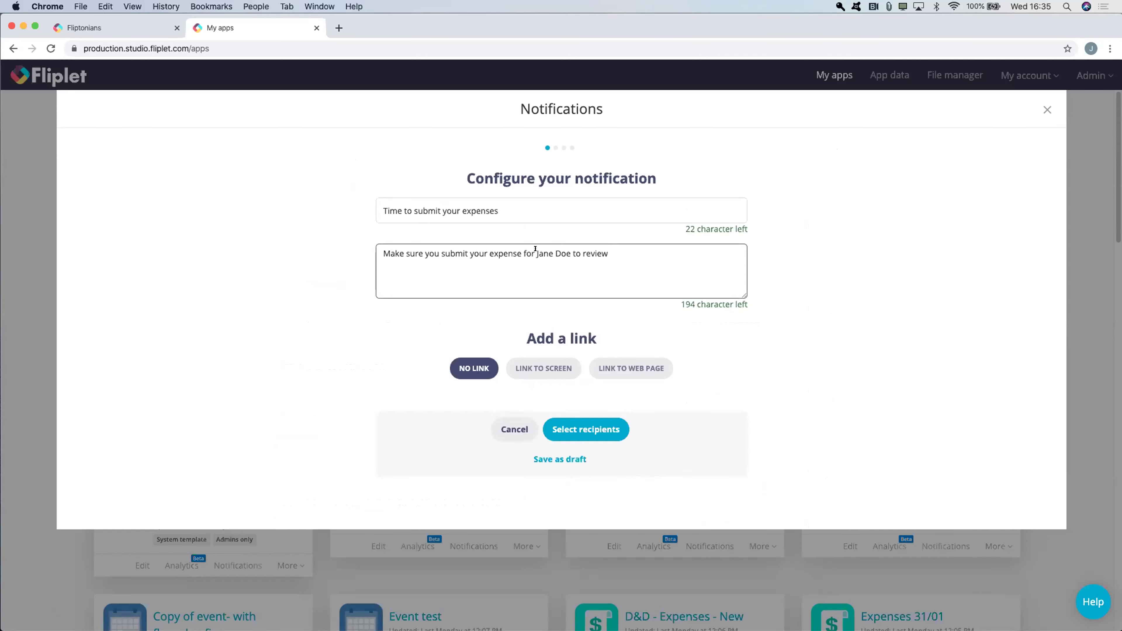
pyautogui.moveTo(535, 249); pyautogui.dragTo(565, 249)
pyautogui.write('Mark Smith')
# Clear the copy's Sales and Customer Success recipient values, and set the Department filter to "Equals" Product.
pyautogui.click(595, 420)
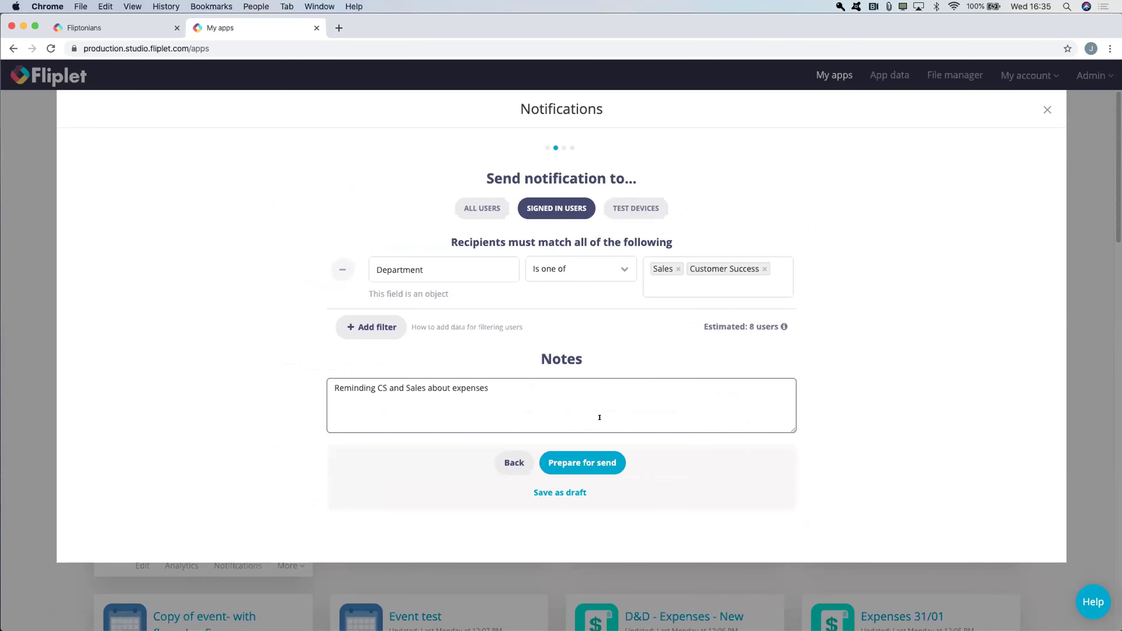
pyautogui.click(731, 285)
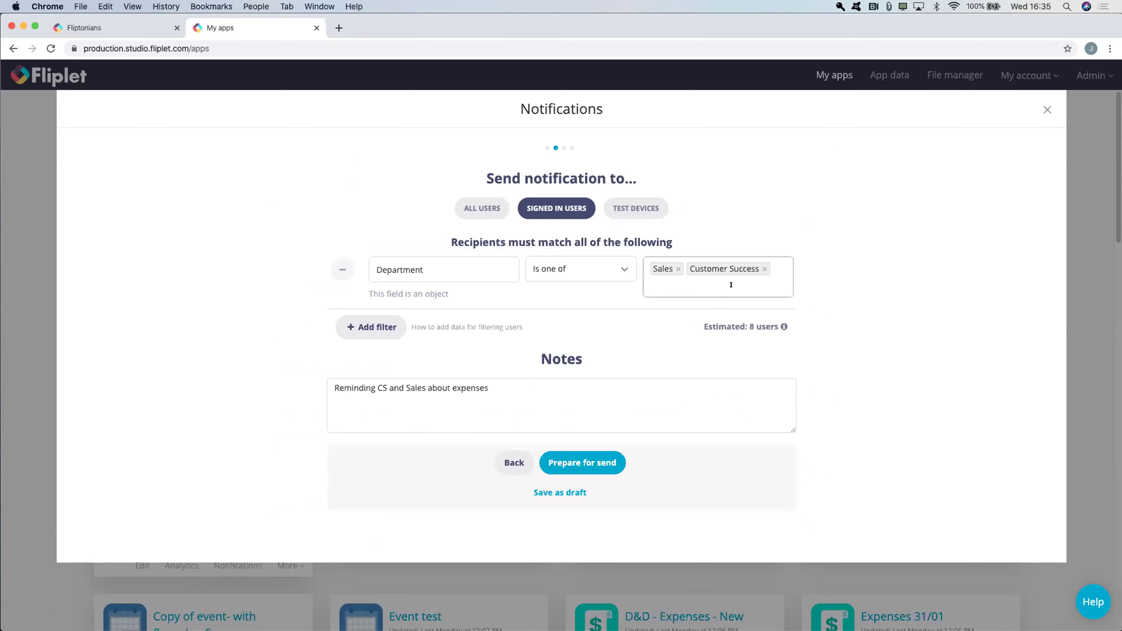
pyautogui.click(764, 269)
pyautogui.click(677, 269)
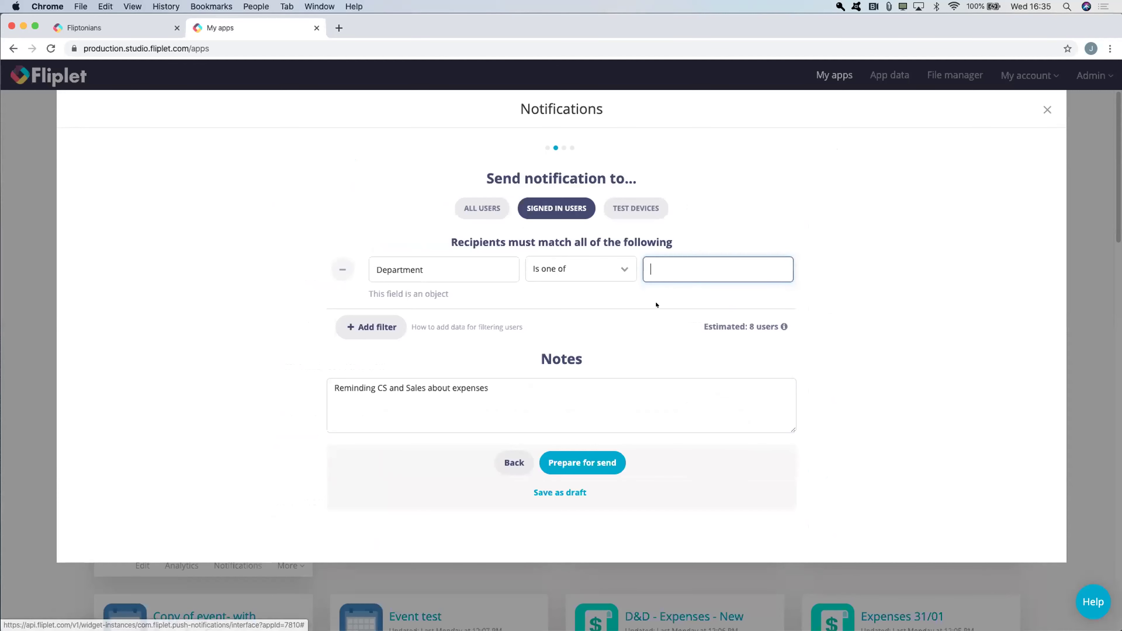
pyautogui.click(588, 268)
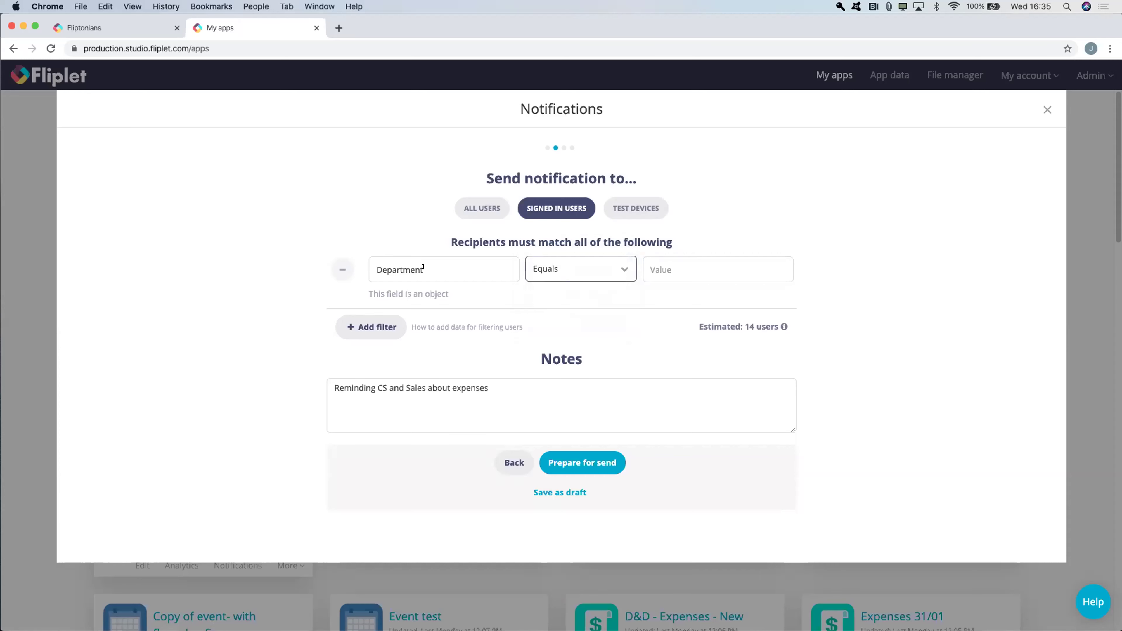
pyautogui.click(657, 260)
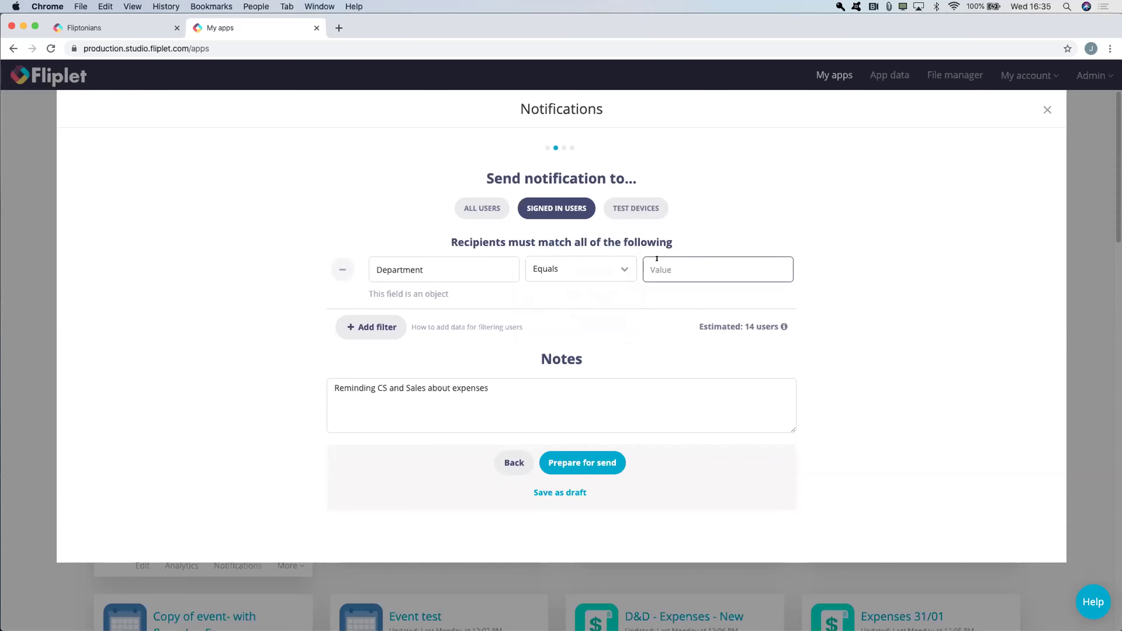
pyautogui.write('Product')
pyautogui.press('Tab')
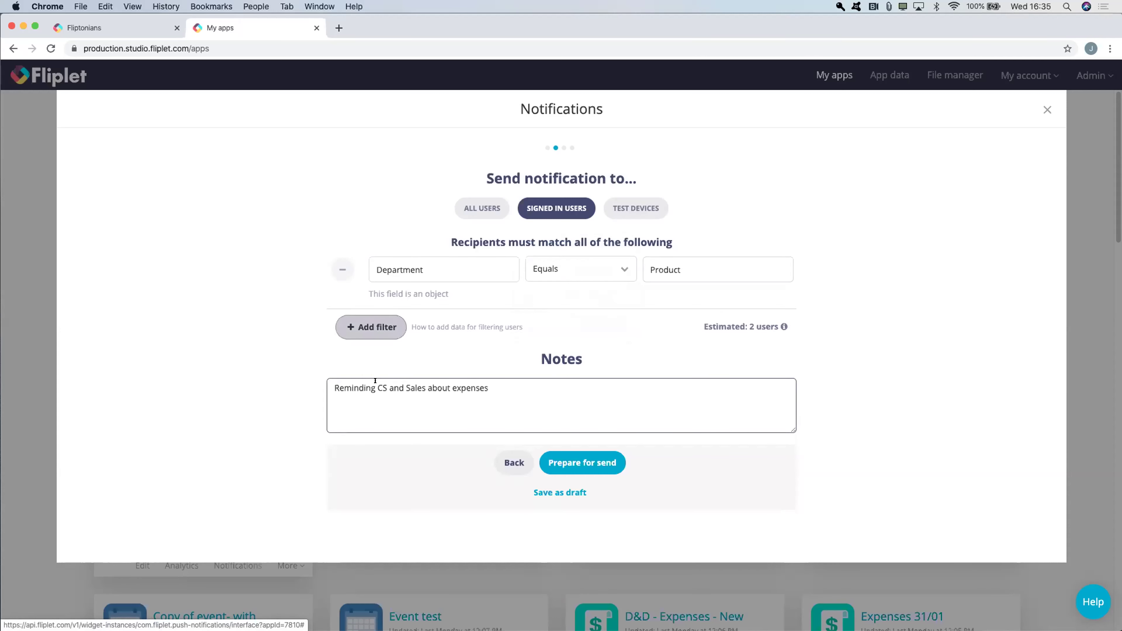
# Change the copy's note to "Reminding product about expenses" and continue to its sending options.
pyautogui.moveTo(375, 380); pyautogui.dragTo(422, 380)
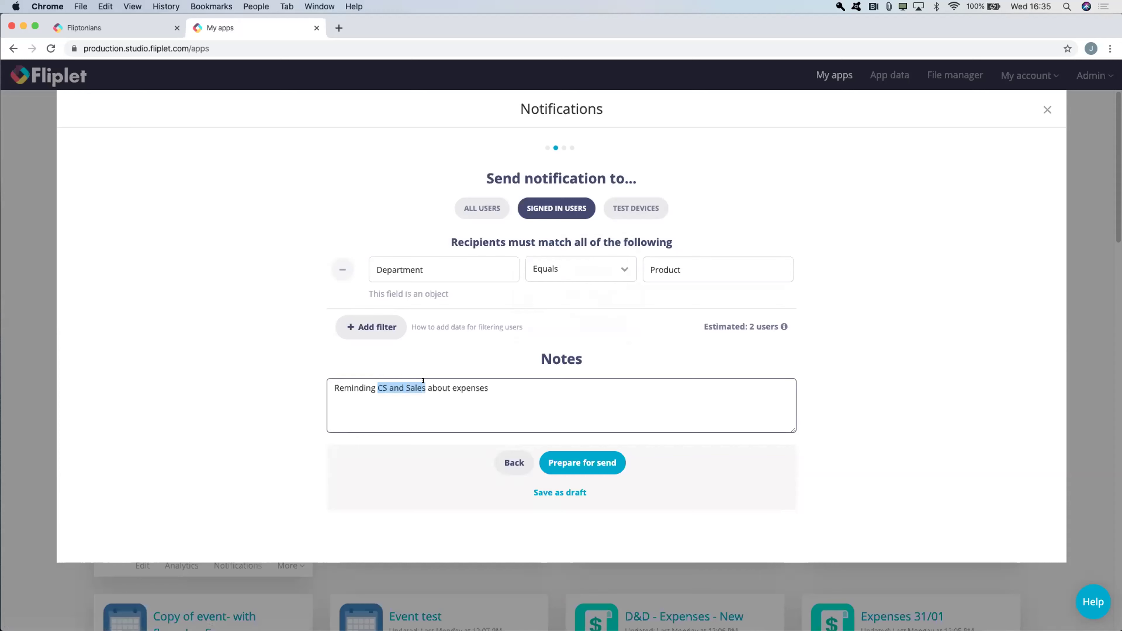
pyautogui.write('product')
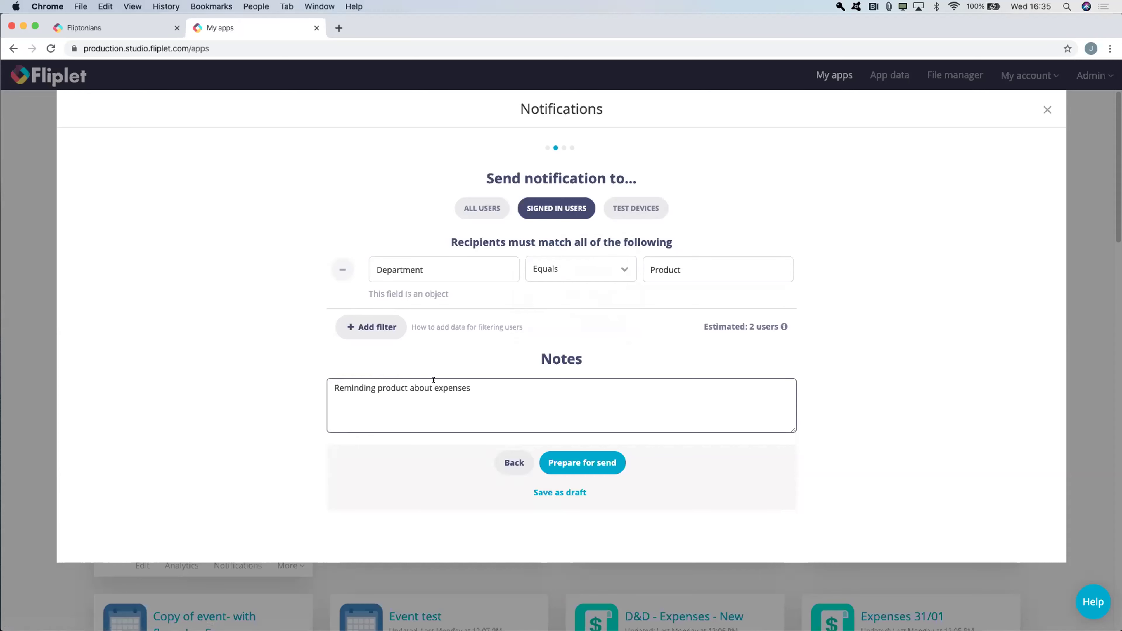
pyautogui.click(588, 458)
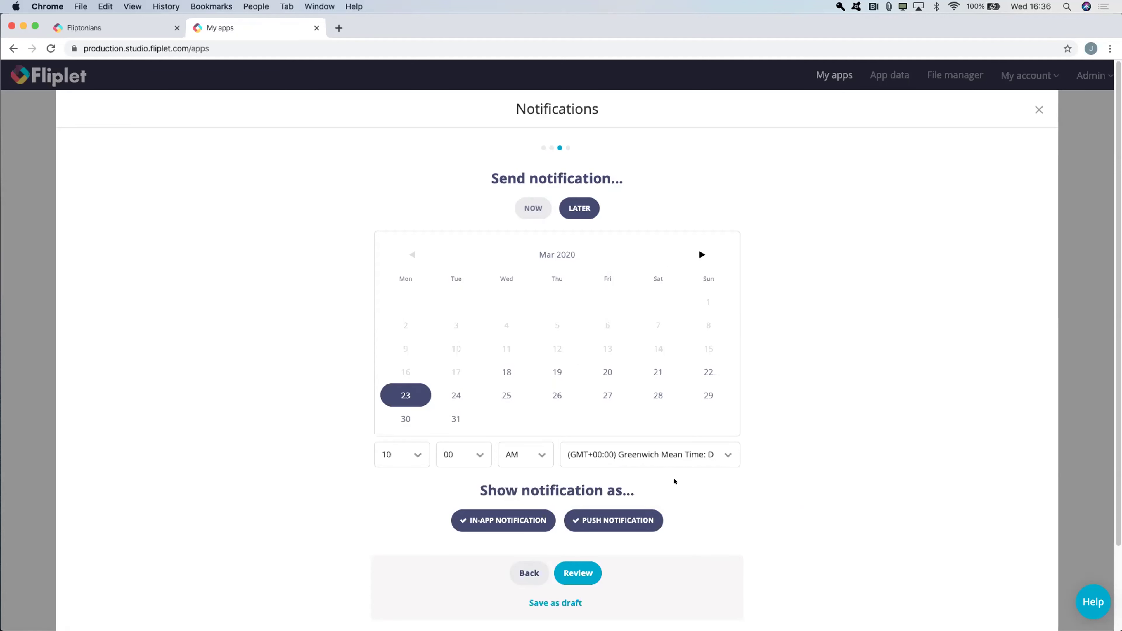
# Review the Product expenses reminder with its existing send time and delivery options, save the notification, and dismiss the confirmation.
pyautogui.scroll(-2, 674, 481)
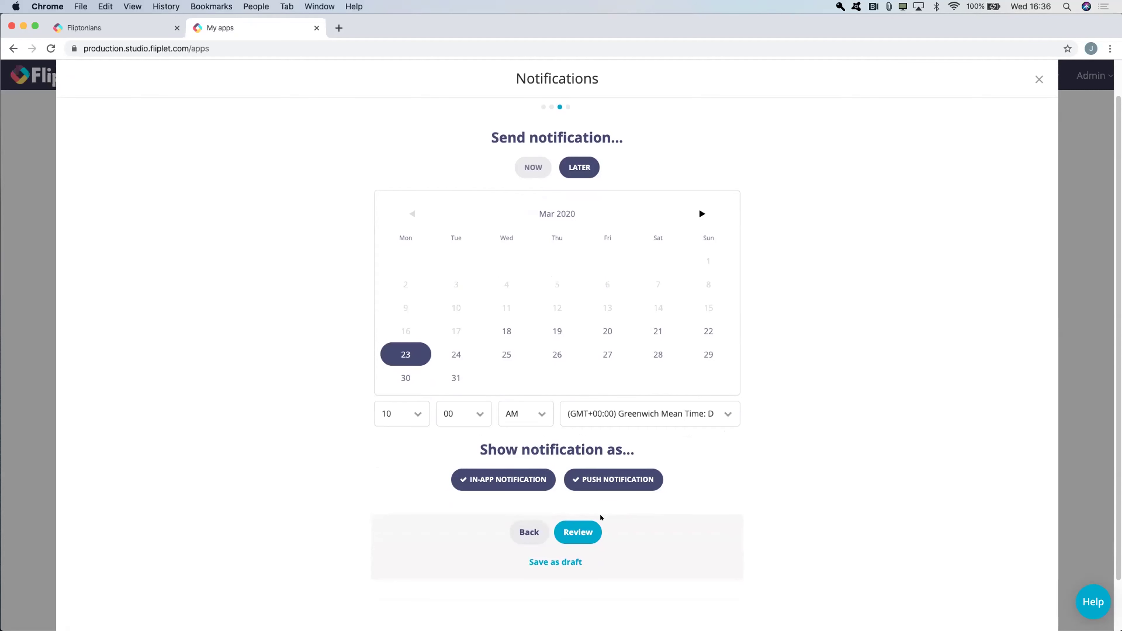
pyautogui.click(576, 528)
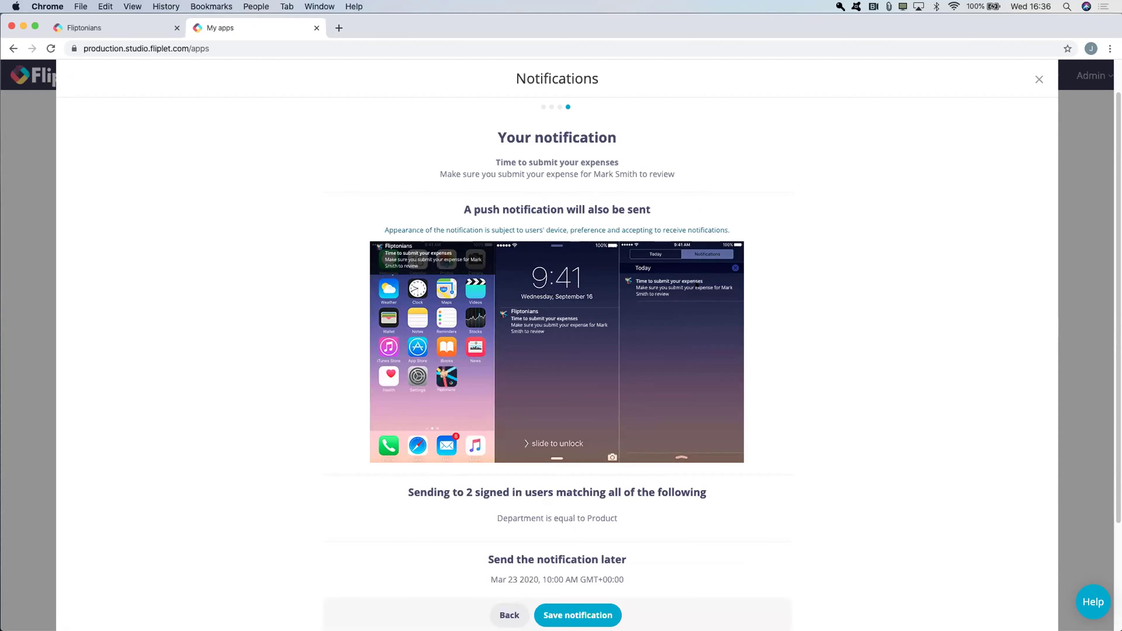
pyautogui.scroll(-5, 544, 369)
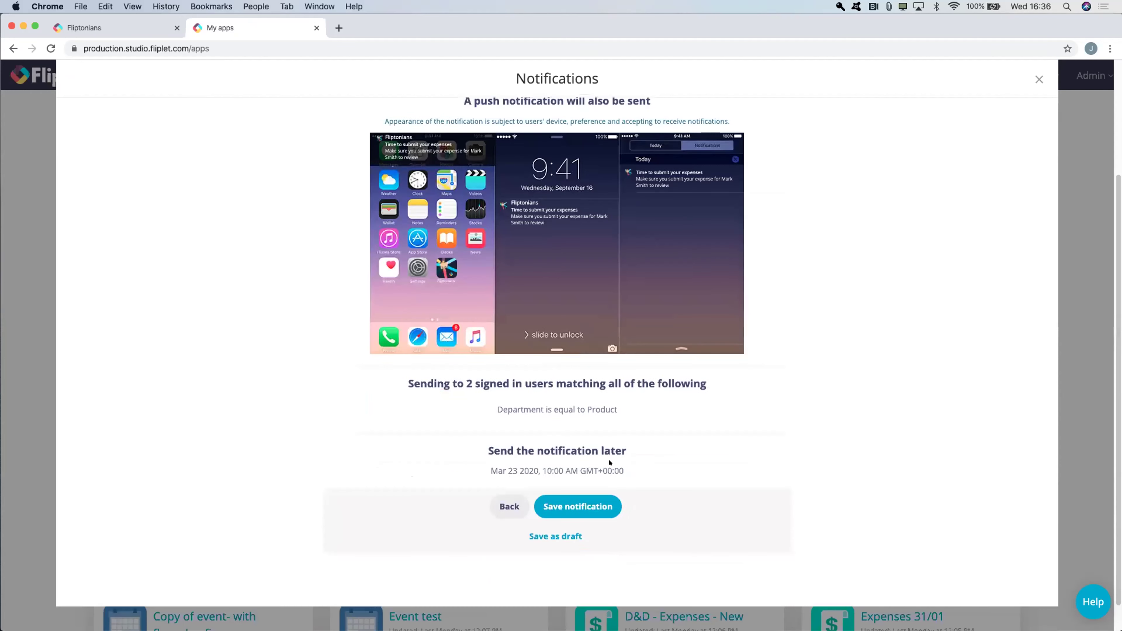
pyautogui.click(559, 504)
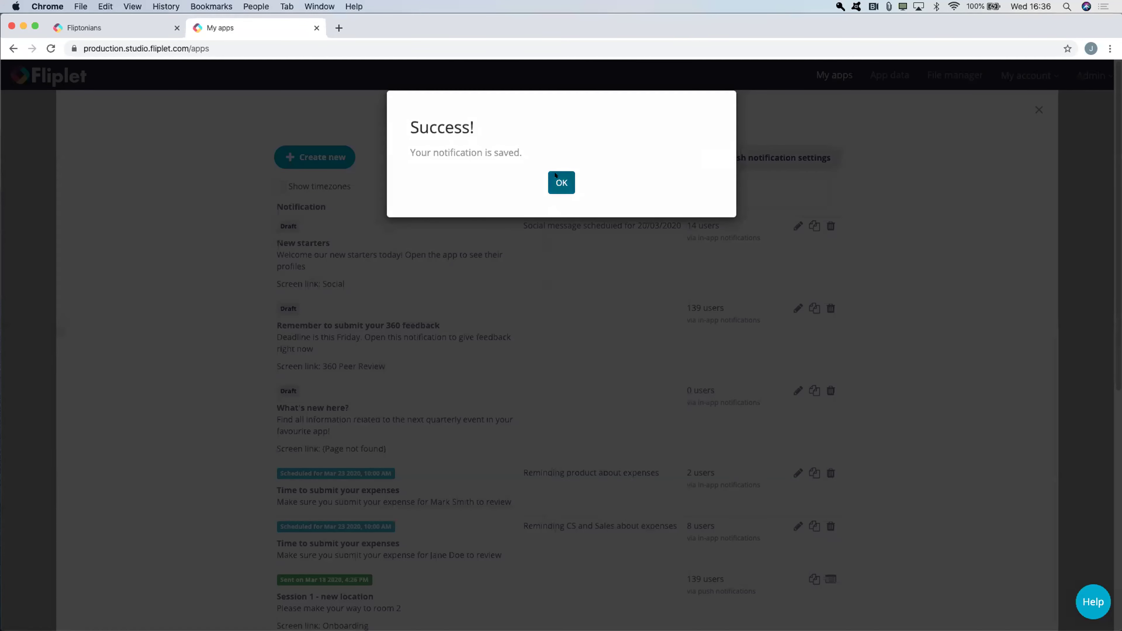
pyautogui.click(552, 177)
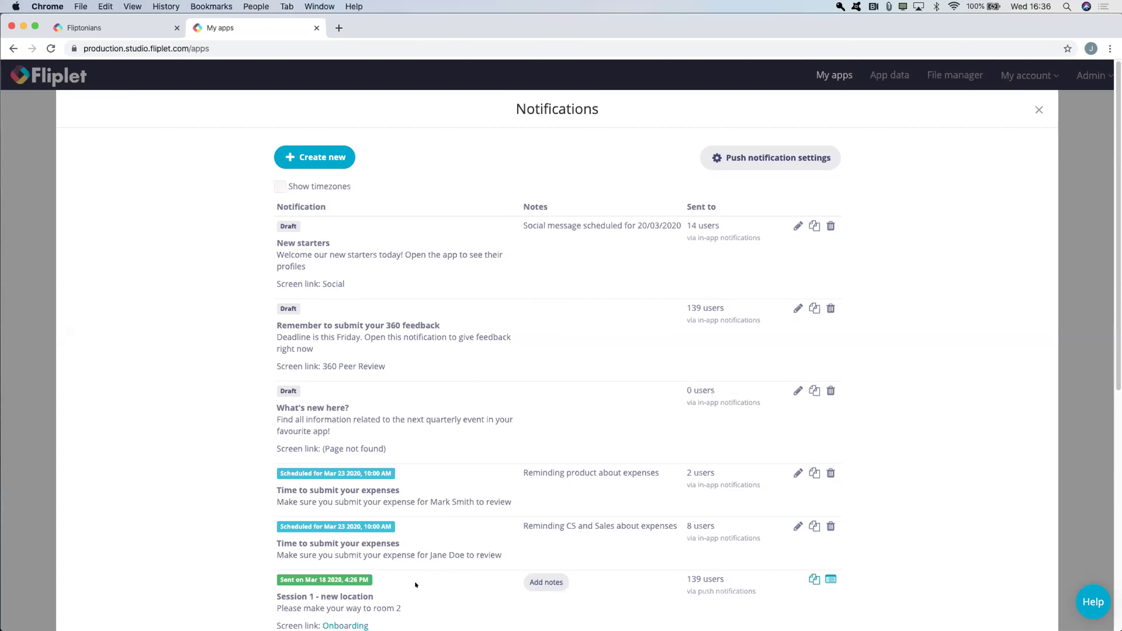
# Delete the "Reminding product about expenses" note from the scheduled Product notification in the list and save the empty note.
pyautogui.scroll(-1, 415, 580)
pyautogui.scroll(-1, 422, 573)
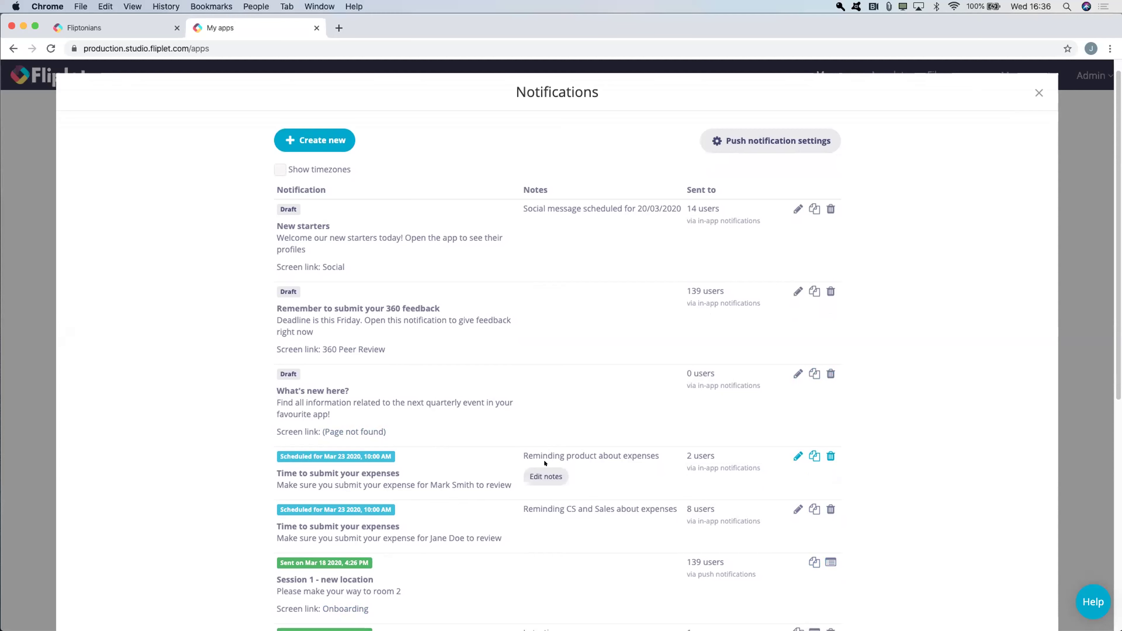
pyautogui.click(539, 474)
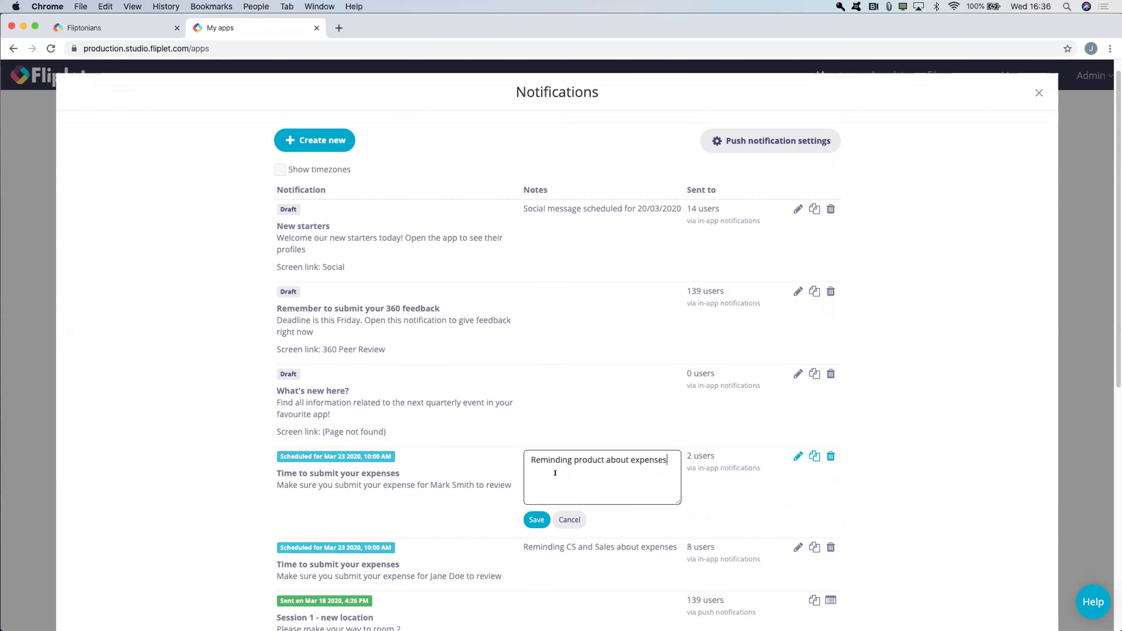
pyautogui.tripleClick(592, 456)
pyautogui.press('BackSpace')
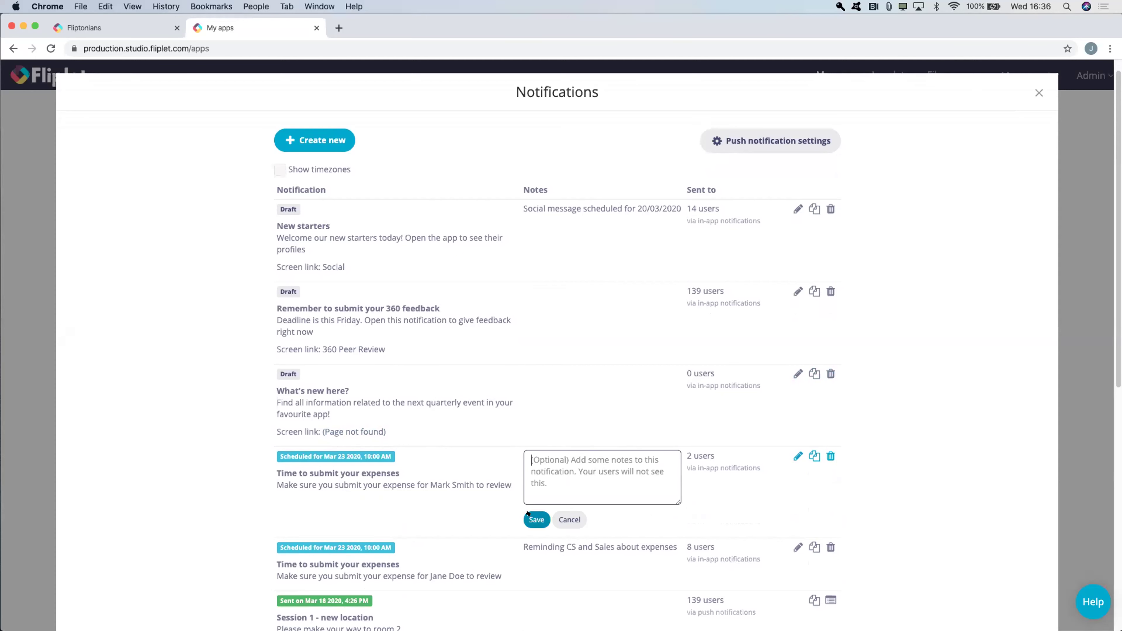
pyautogui.click(535, 519)
# Add the note "This is a test" to the "What's new here?" draft notification and save it.
pyautogui.click(549, 376)
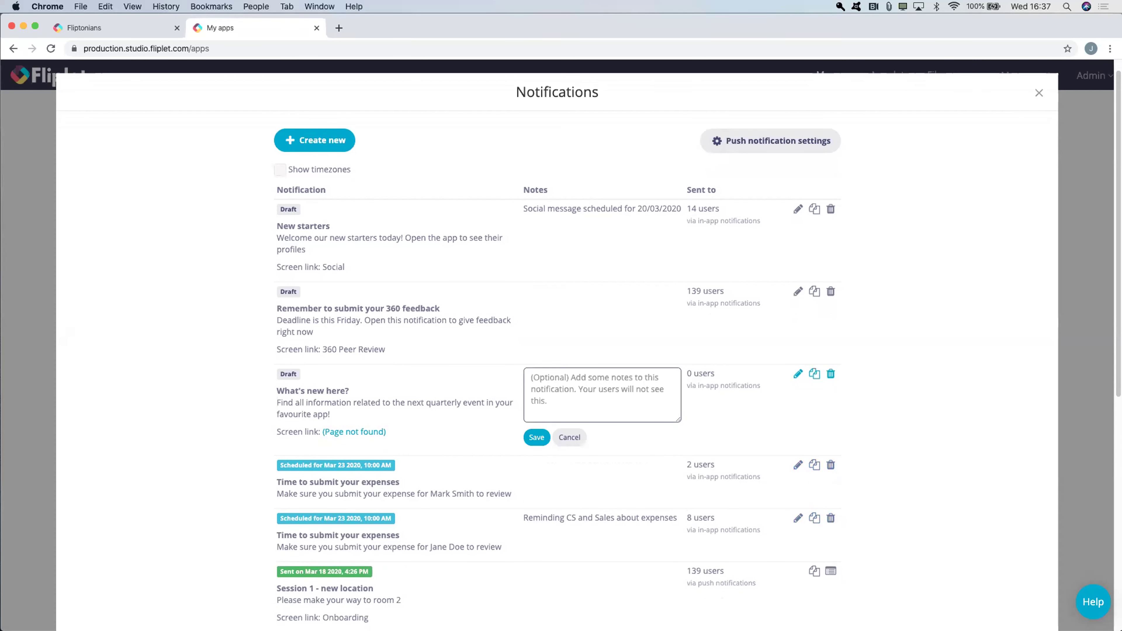
pyautogui.write('This is a test')
pyautogui.click(532, 436)
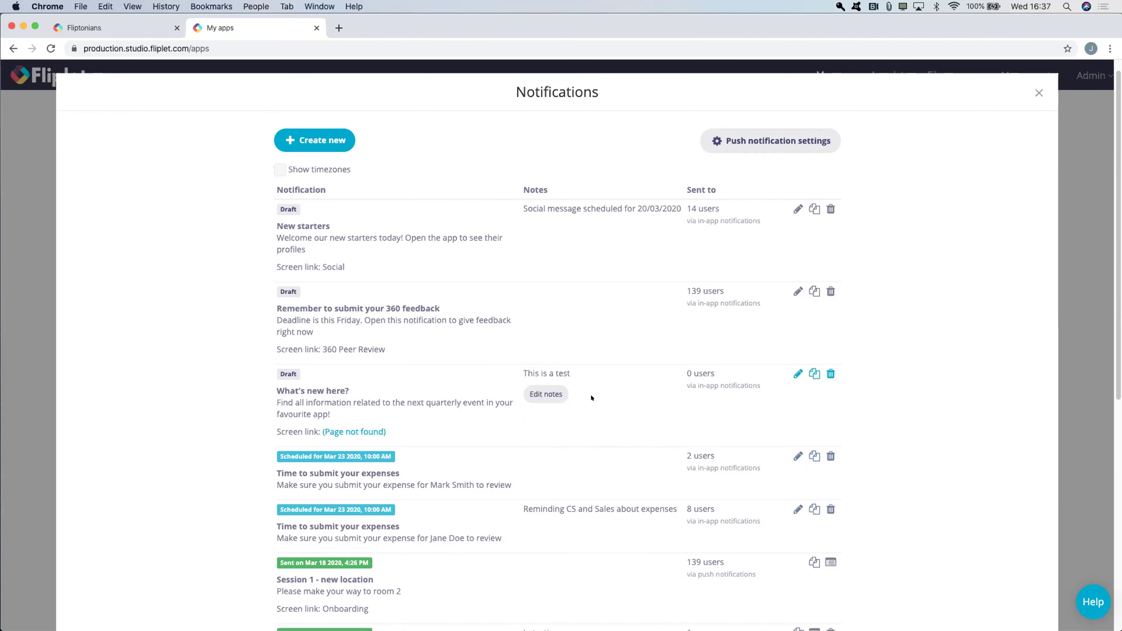